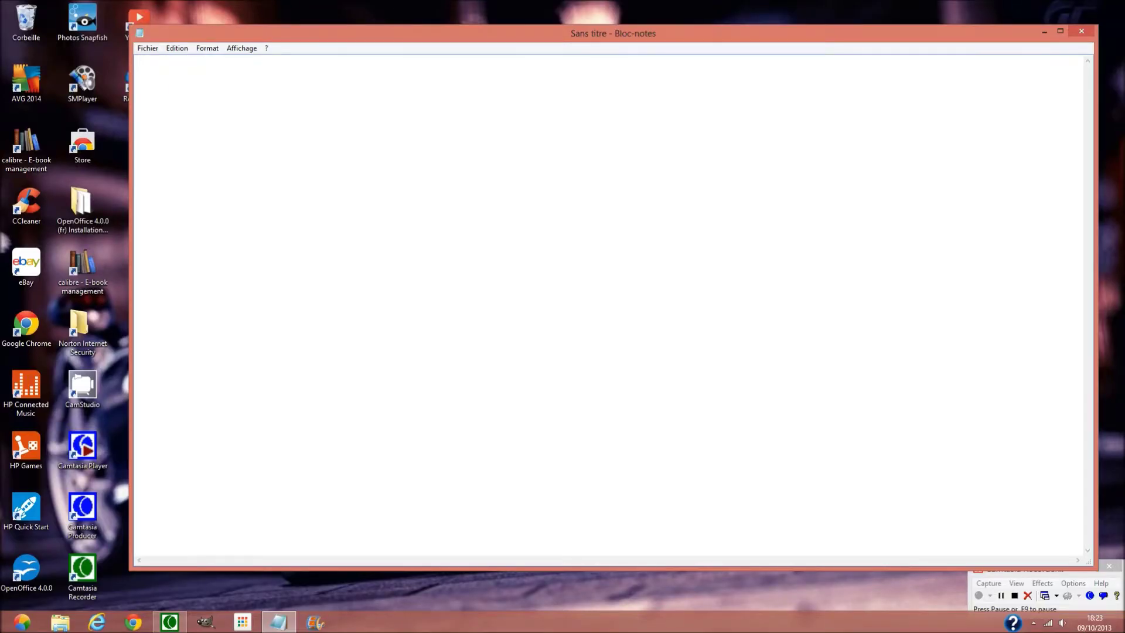
# - Type 'Bonjour à tous ;)', an intro line about creating a logo, and a download-link note ending '!'
pyautogui.write('Bonjour ')
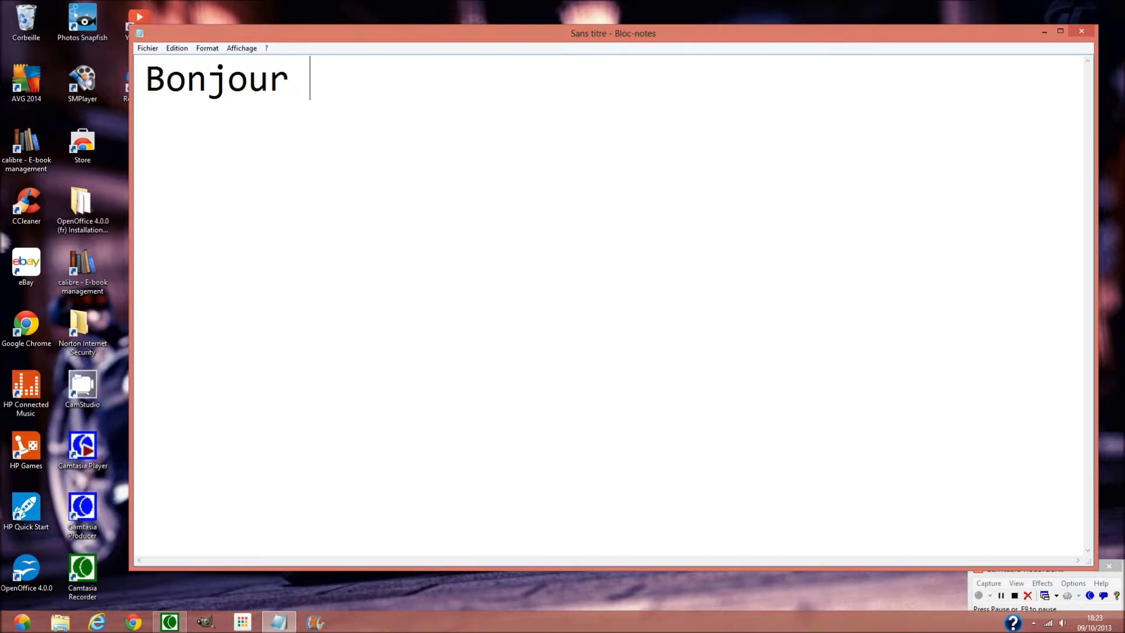
pyautogui.write('à tous ;)')
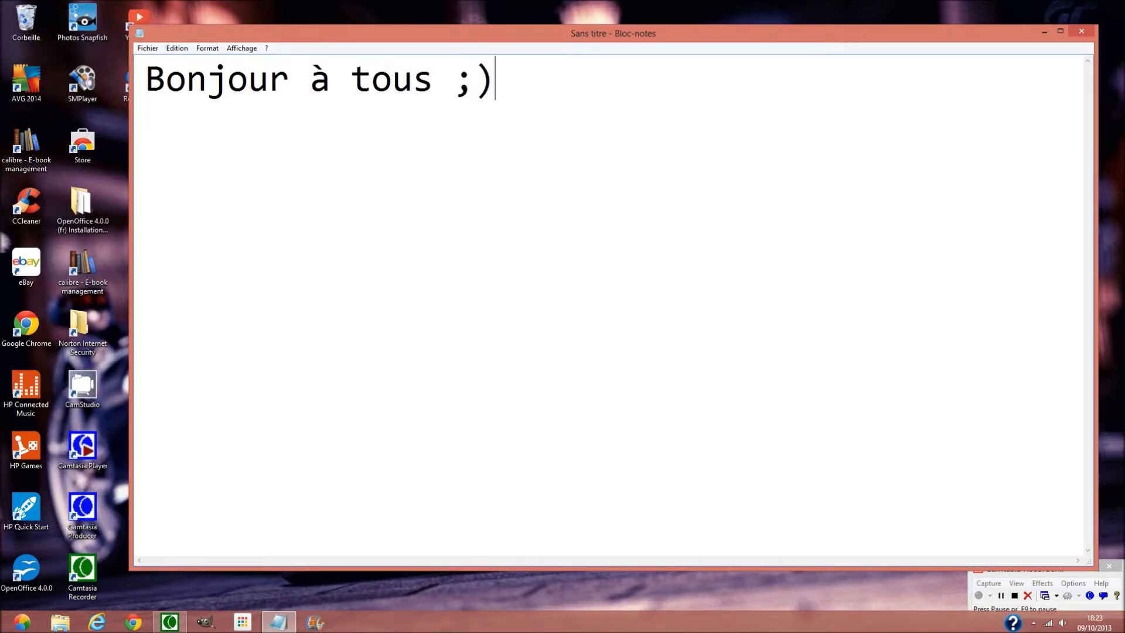
pyautogui.press('Return')
pyautogui.write('V')
pyautogui.press('BackSpace')
pyautogui.write("Aujourd'hui on se retrouve pour un tutoriel pour savoir comment créer un logo avec le logiciel GIMP")
pyautogui.press('Return')
pyautogui.write('lien telechargement dans la description')
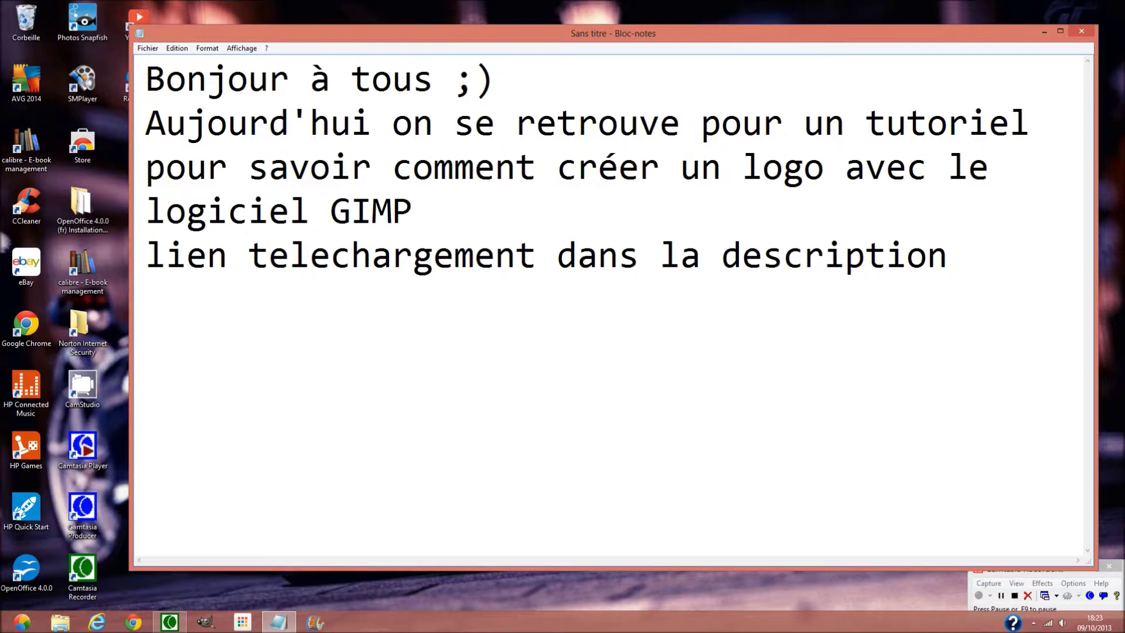
pyautogui.write('!')
# - Minimize Notepad and launch GIMP's Basique I logo script from Fichier > Créer > Logos
pyautogui.click(1045, 32)
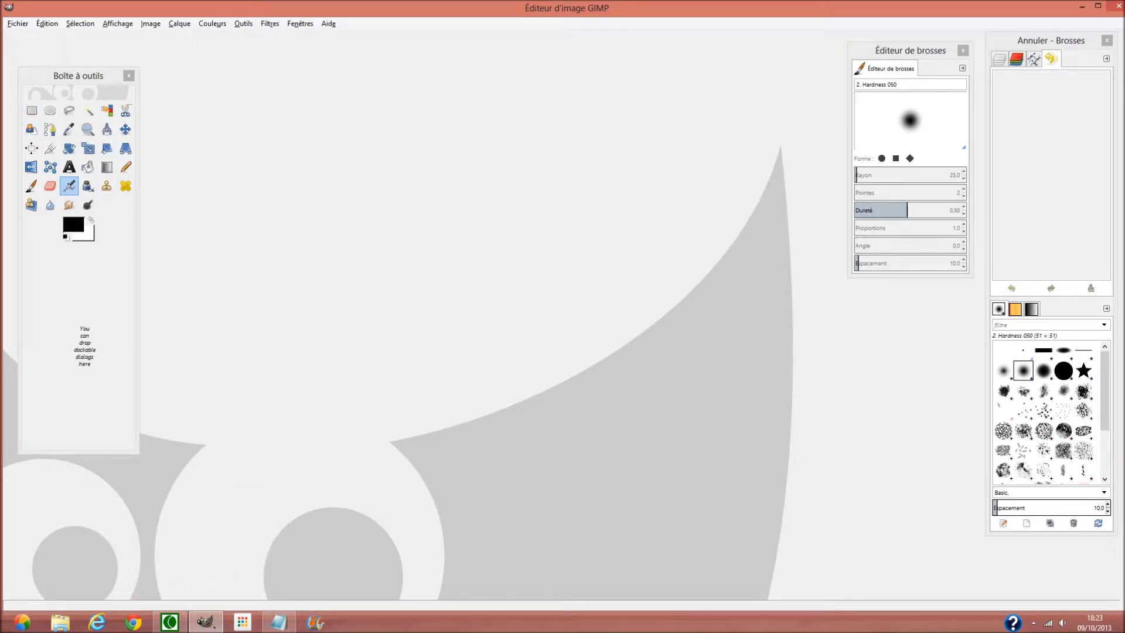
pyautogui.click(17, 24)
pyautogui.moveTo(30, 50)
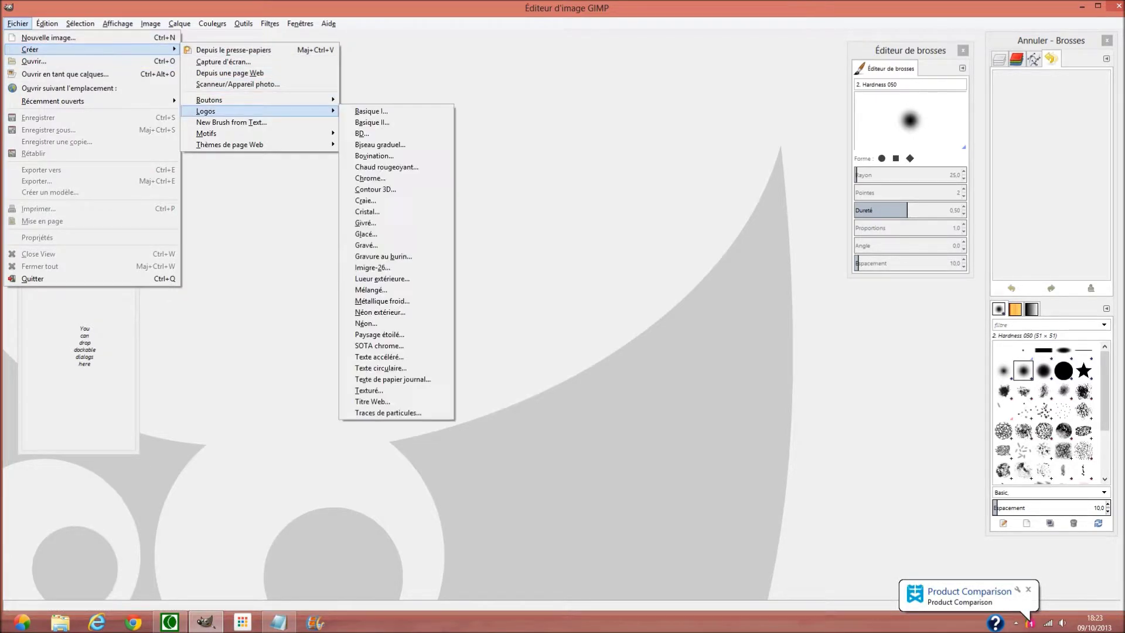
pyautogui.click(371, 111)
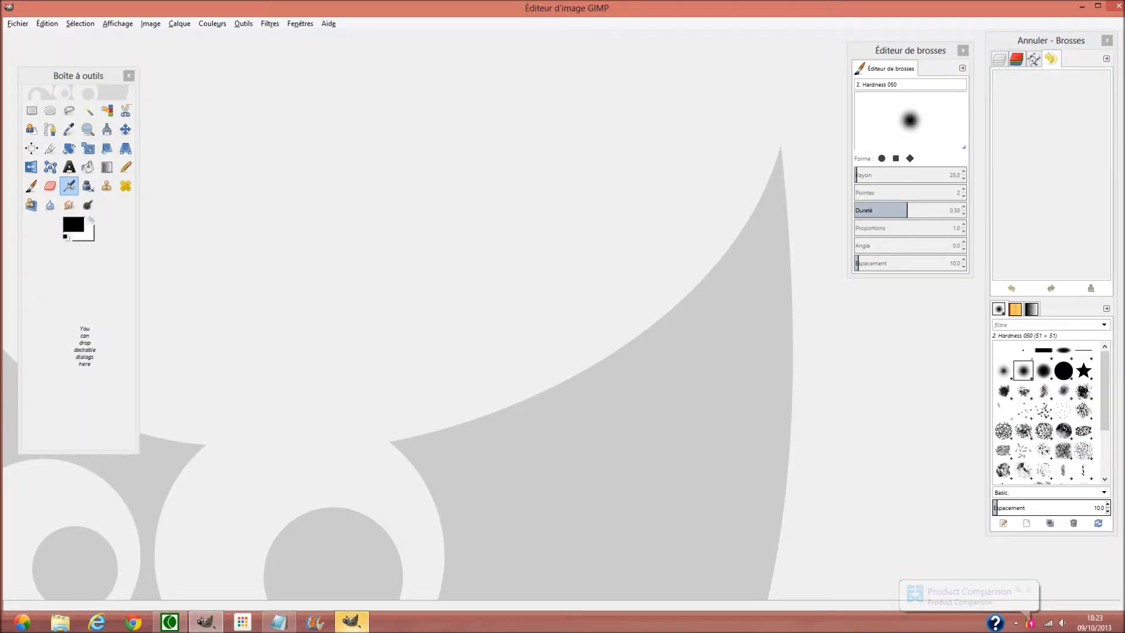
# - Replace the default text with 'TAKENOW ITECH TUTO' and generate the blue Basique I logo
pyautogui.press('BackSpace')
pyautogui.write('TZA')
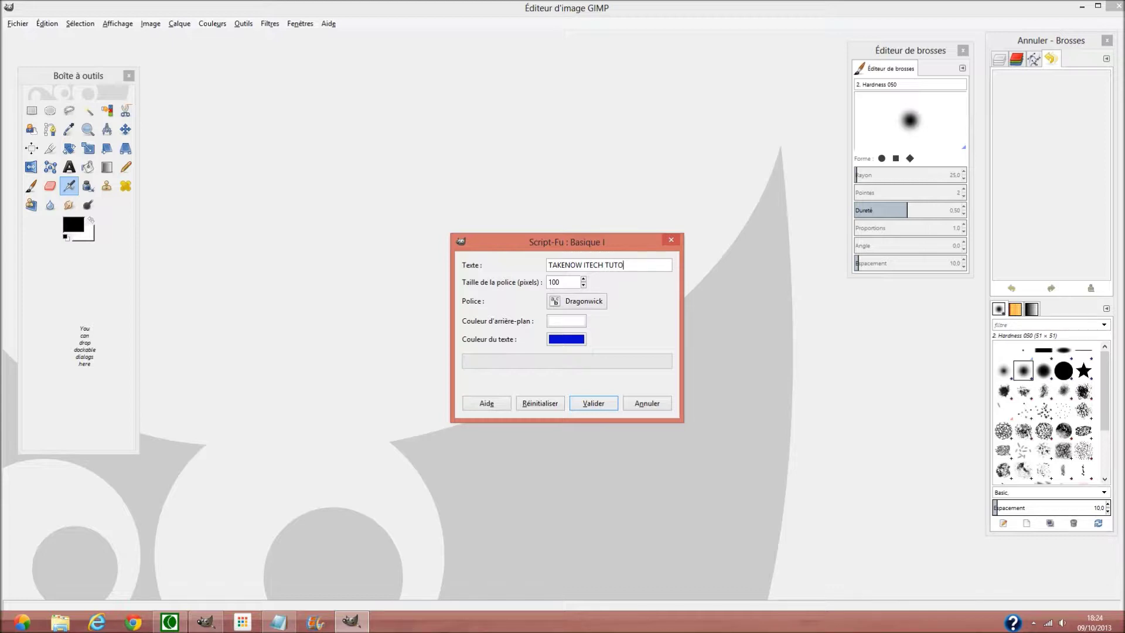
pyautogui.press('Return')
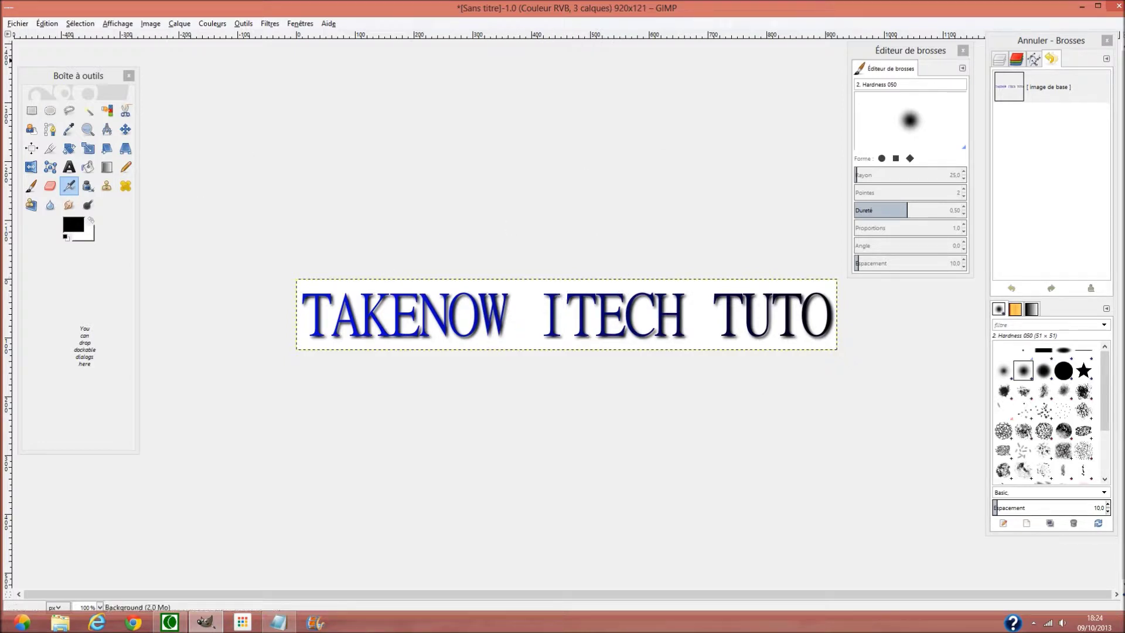
pyautogui.click(18, 24)
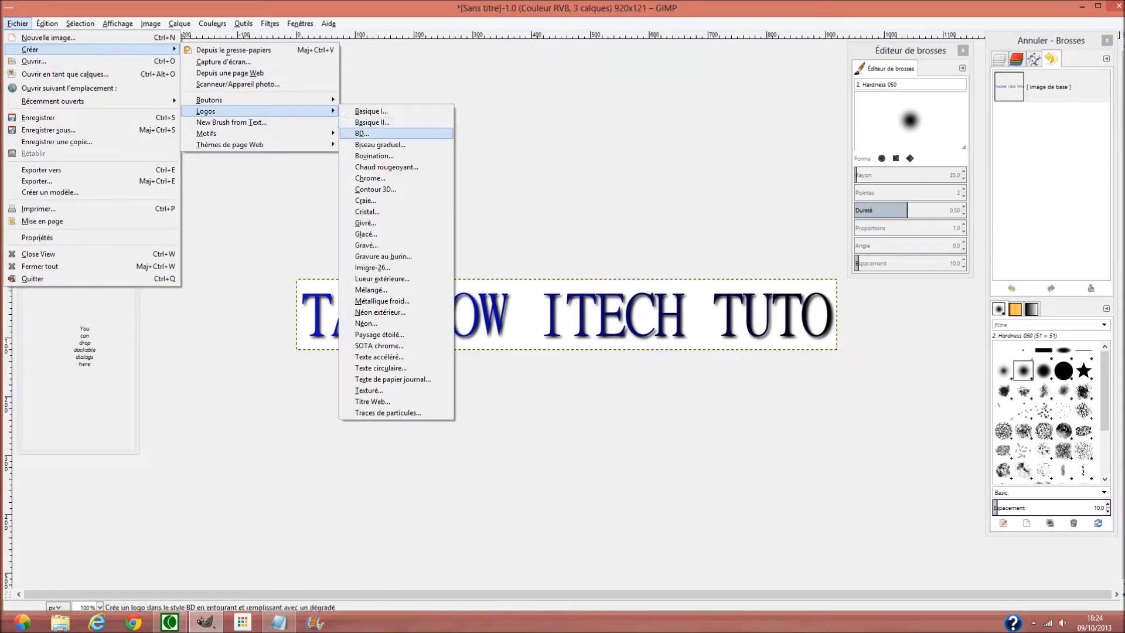
# - Start a Chaud rougeoyant logo reading 'TAKENOW ITECH LOGO' with a very dark purple 0f071e background
pyautogui.click(387, 167)
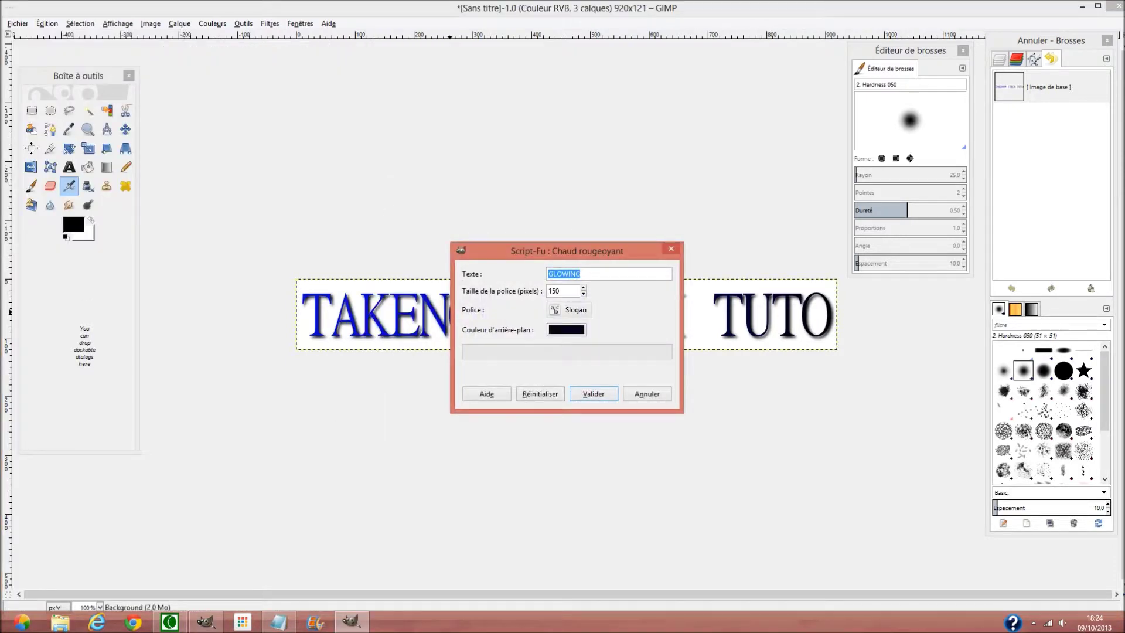
pyautogui.press('BackSpace')
pyautogui.write('TAKENOW ITECH LOGO')
pyautogui.click(566, 329)
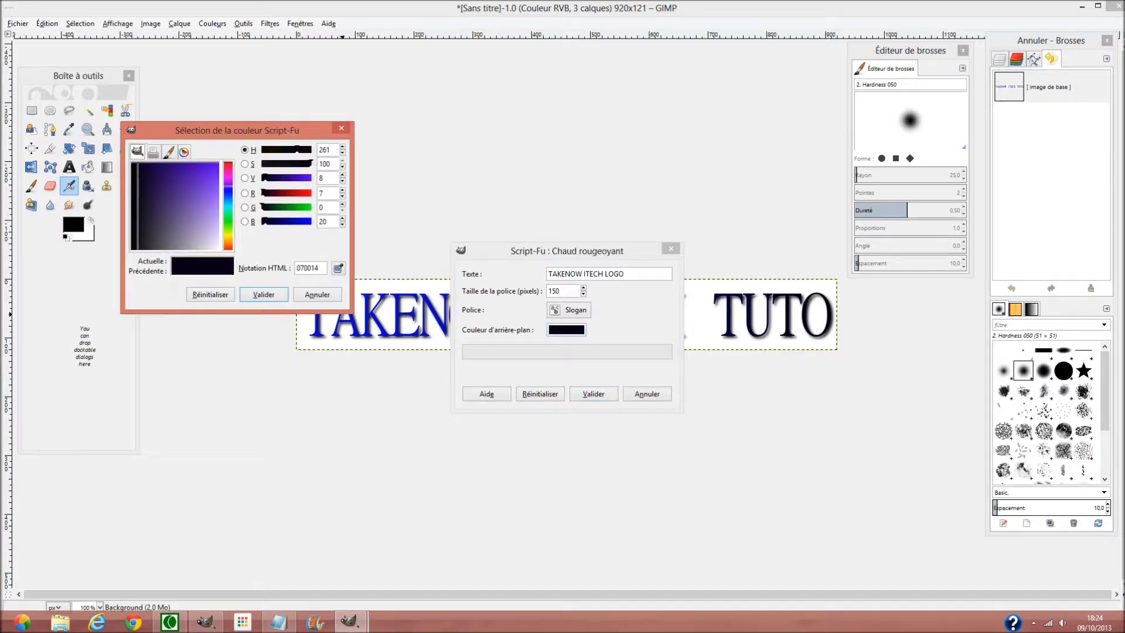
pyautogui.click(193, 218)
pyautogui.moveTo(193, 218)
pyautogui.mouseDown()
pyautogui.moveTo(201, 245)
pyautogui.moveTo(140, 184)
pyautogui.mouseUp()
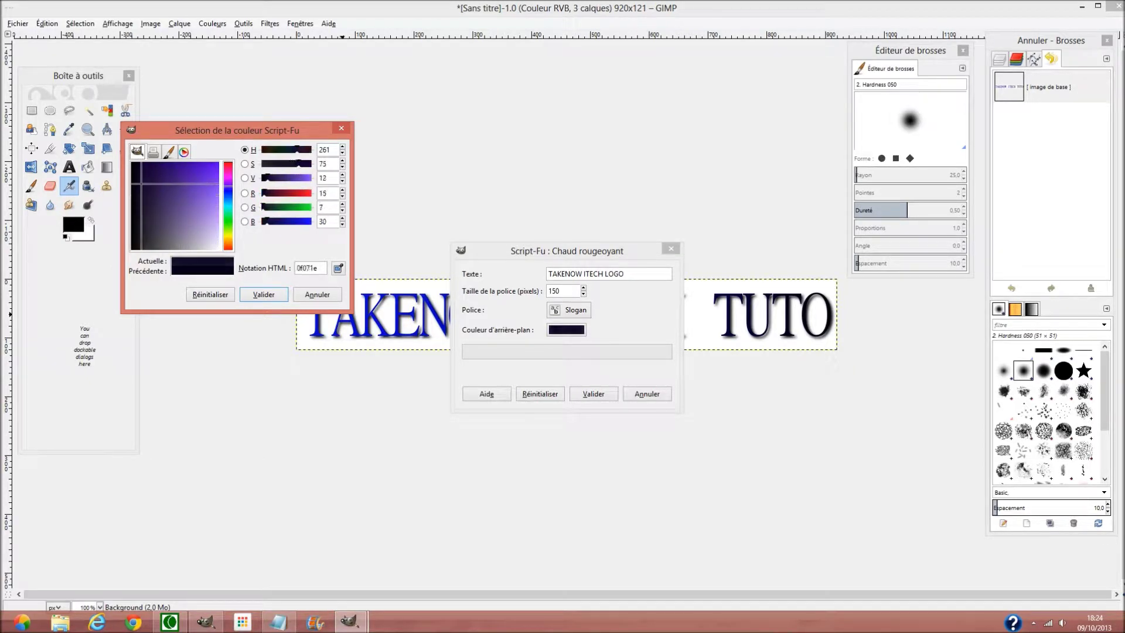
pyautogui.click(264, 294)
# - Set the logo font to Sans Italic, generate the glowing logo, and move its window lower
pyautogui.click(569, 309)
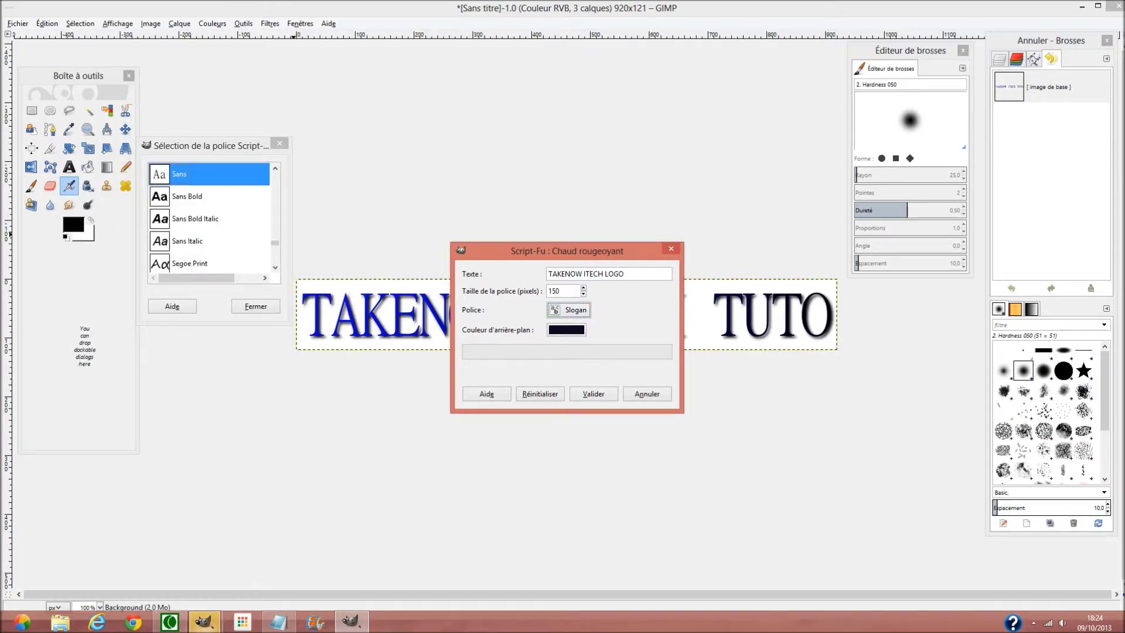
pyautogui.click(188, 241)
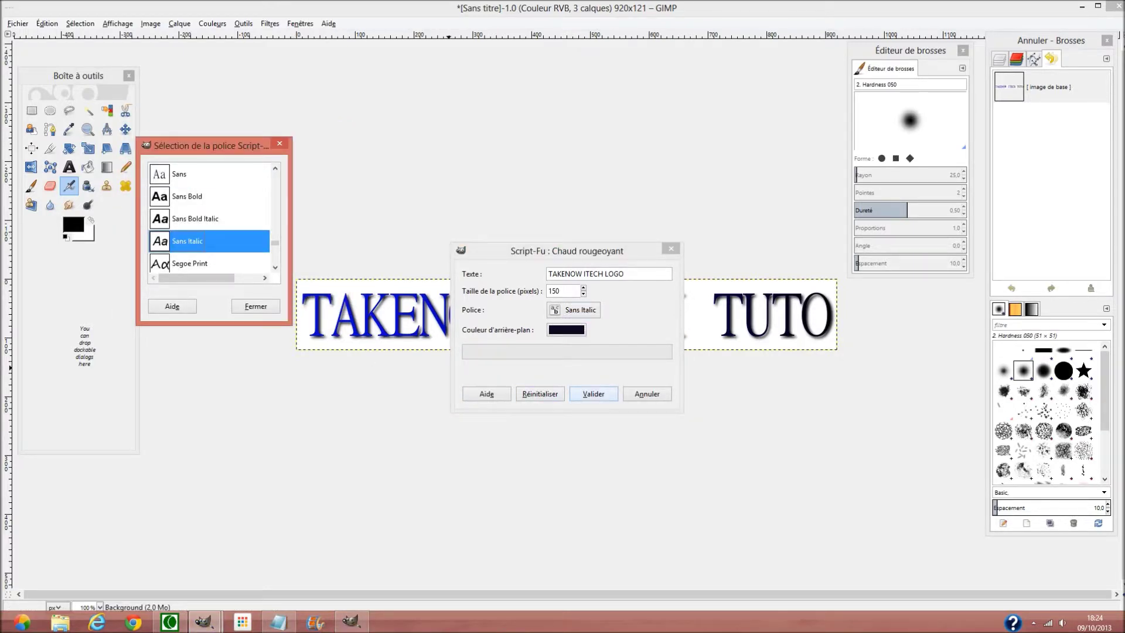
pyautogui.click(594, 394)
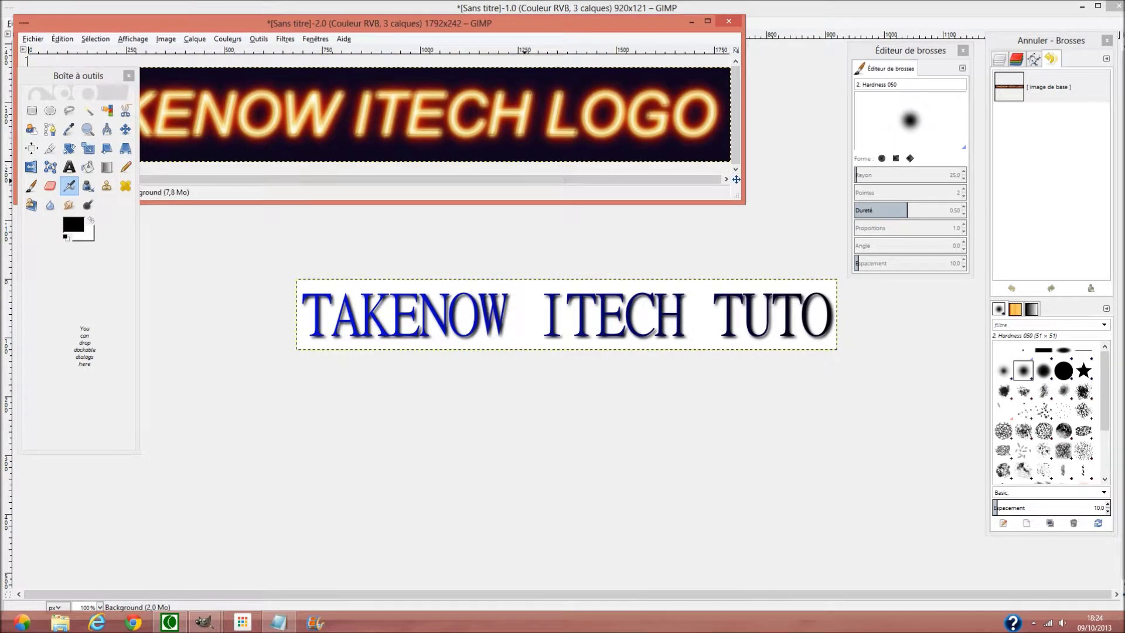
pyautogui.moveTo(381, 22)
pyautogui.mouseDown()
pyautogui.moveTo(523, 131)
pyautogui.moveTo(551, 201)
pyautogui.moveTo(505, 291)
pyautogui.moveTo(503, 325)
pyautogui.moveTo(553, 333)
pyautogui.mouseUp()
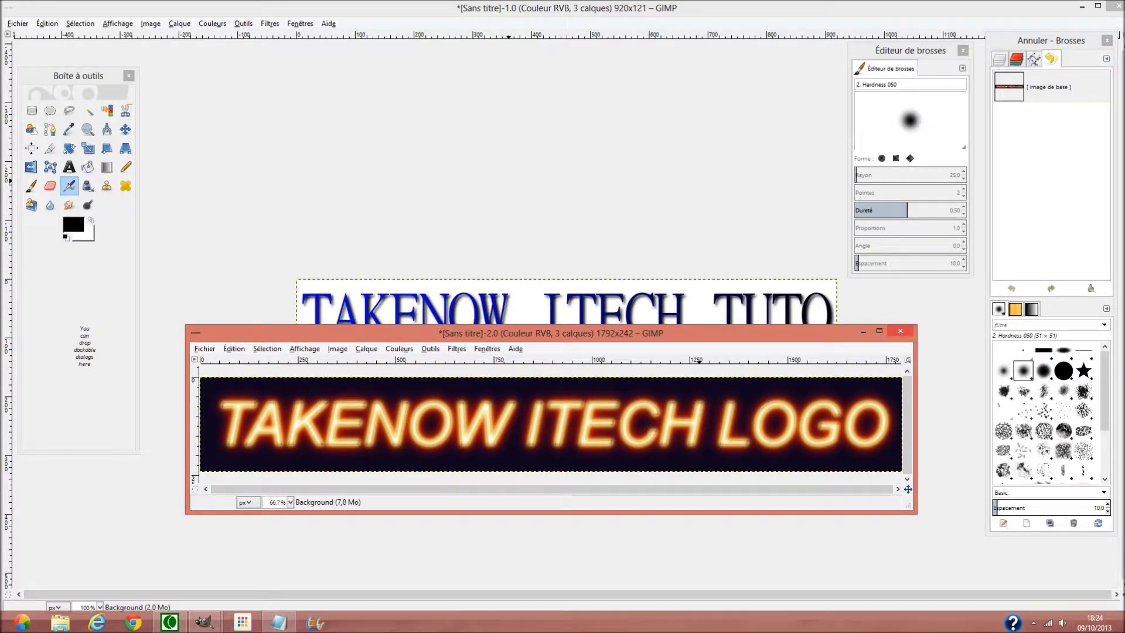
# - Close the glowing logo, saving it over Sans titre.xcf in Documents, and bring Notepad forward
pyautogui.click(900, 331)
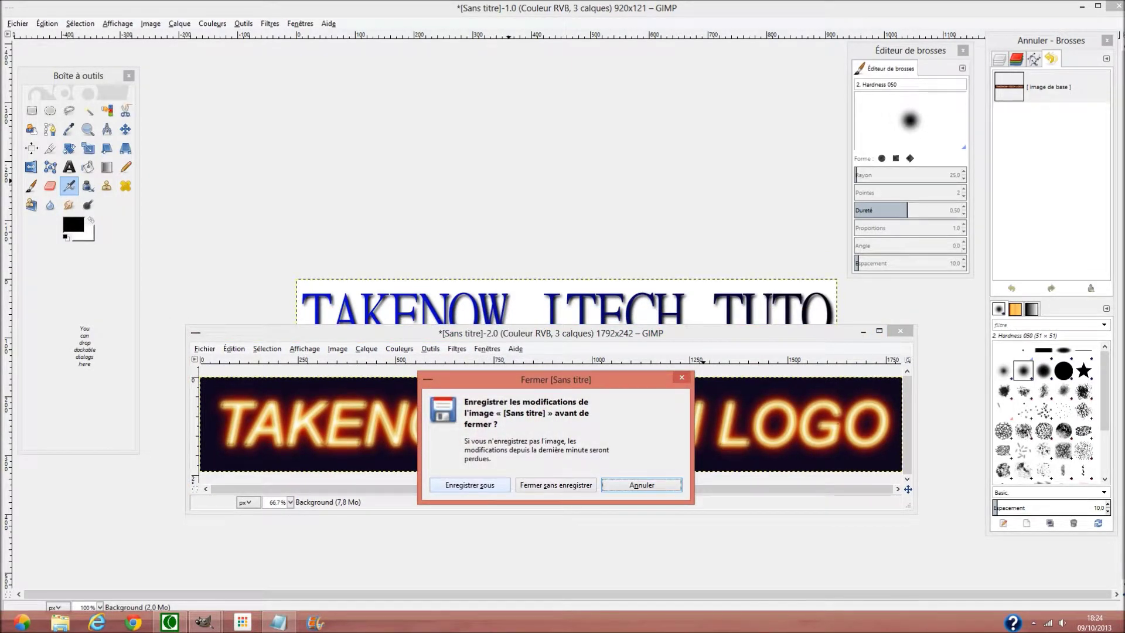
pyautogui.click(469, 485)
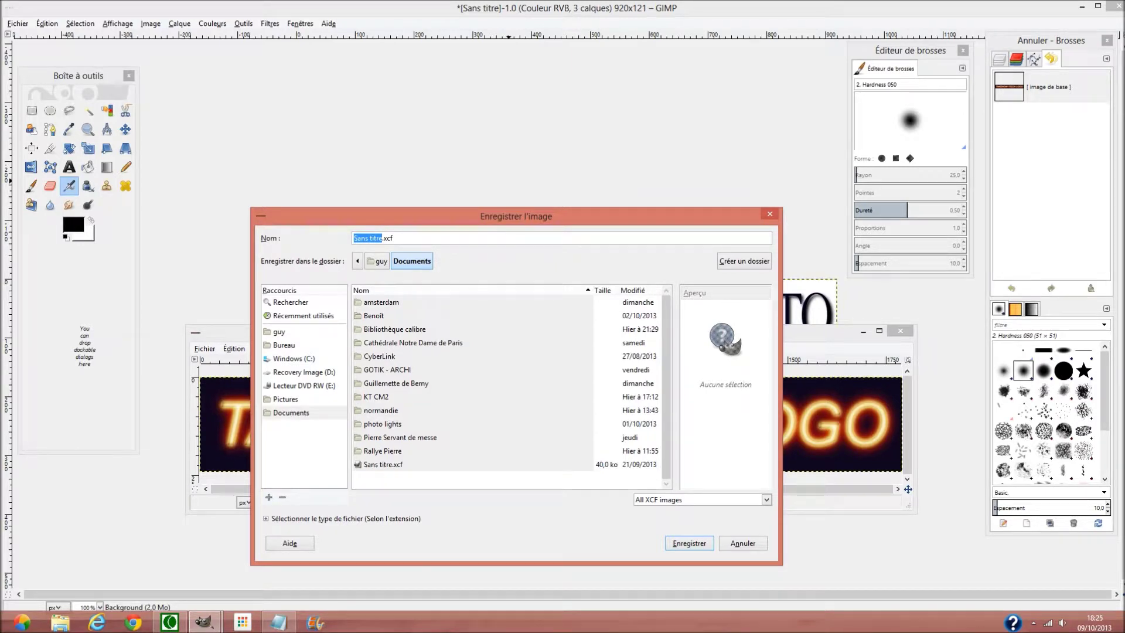
pyautogui.click(291, 412)
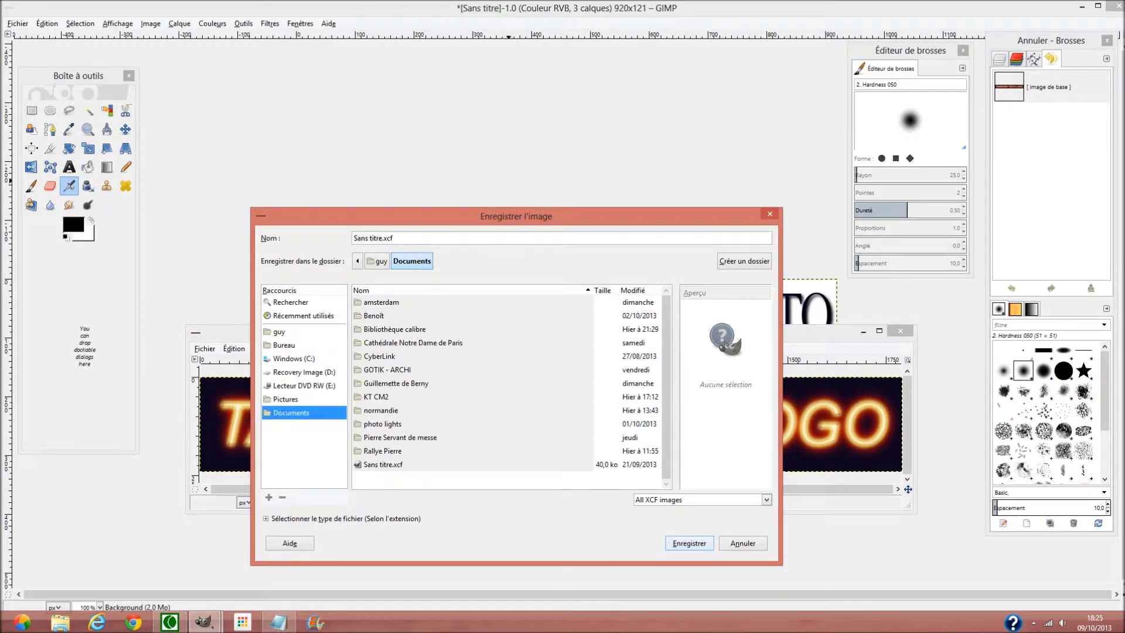
pyautogui.click(689, 543)
pyautogui.click(550, 440)
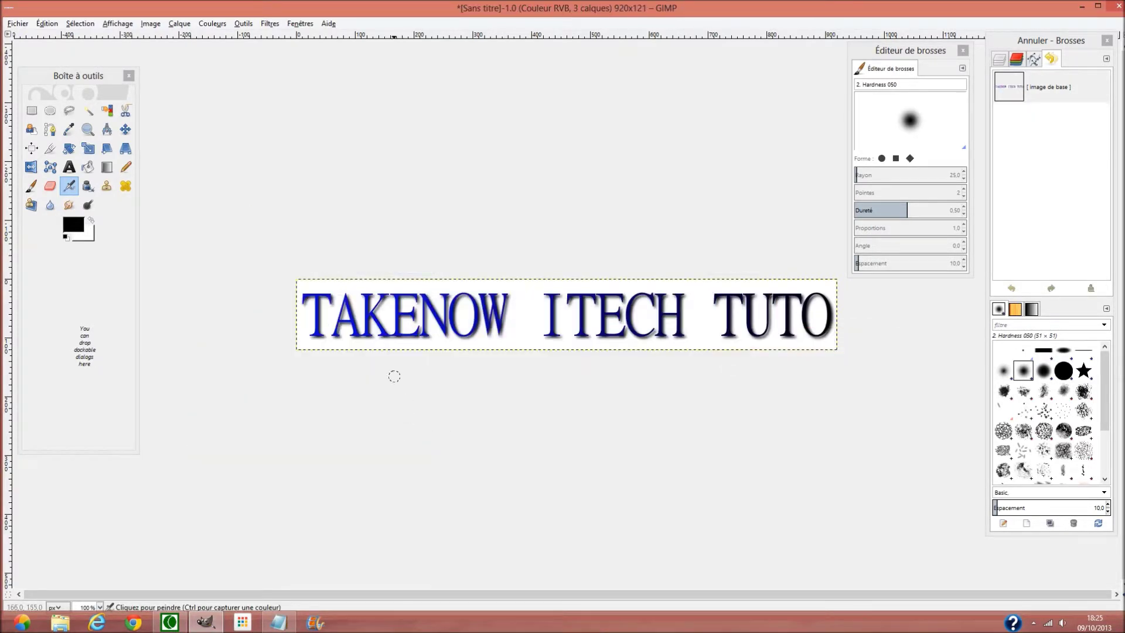
pyautogui.click(278, 623)
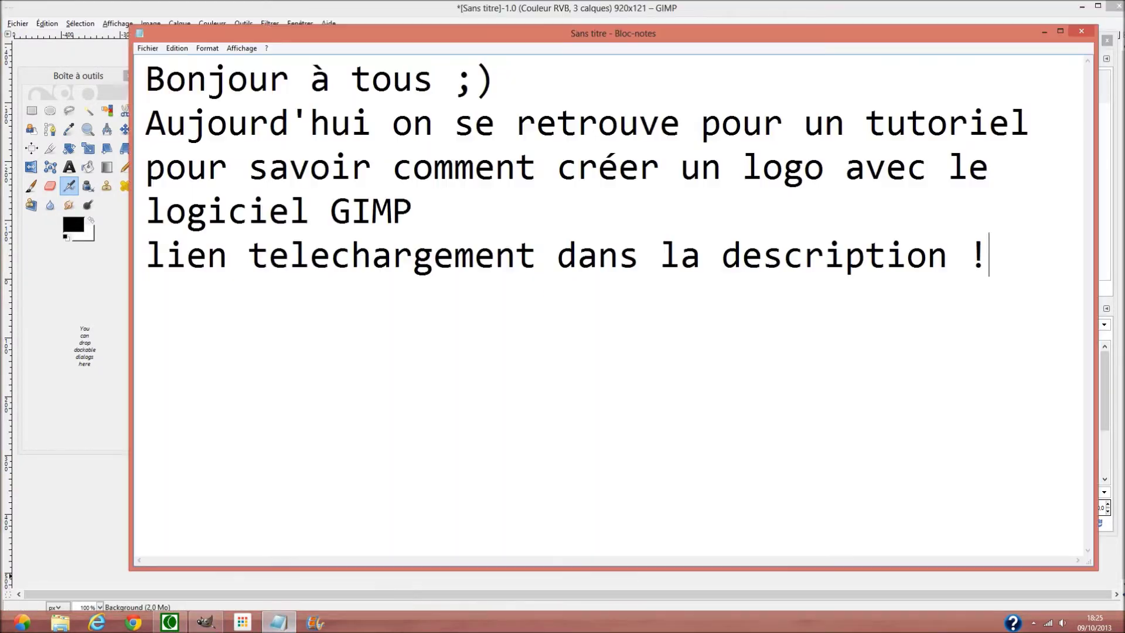
# - Add the line 'Voilà vous pouvez créer toutes sortes de logo et les enregister dans votre ordinateur'
pyautogui.press('Return')
pyautogui.write('V')
pyautogui.write('oilà ')
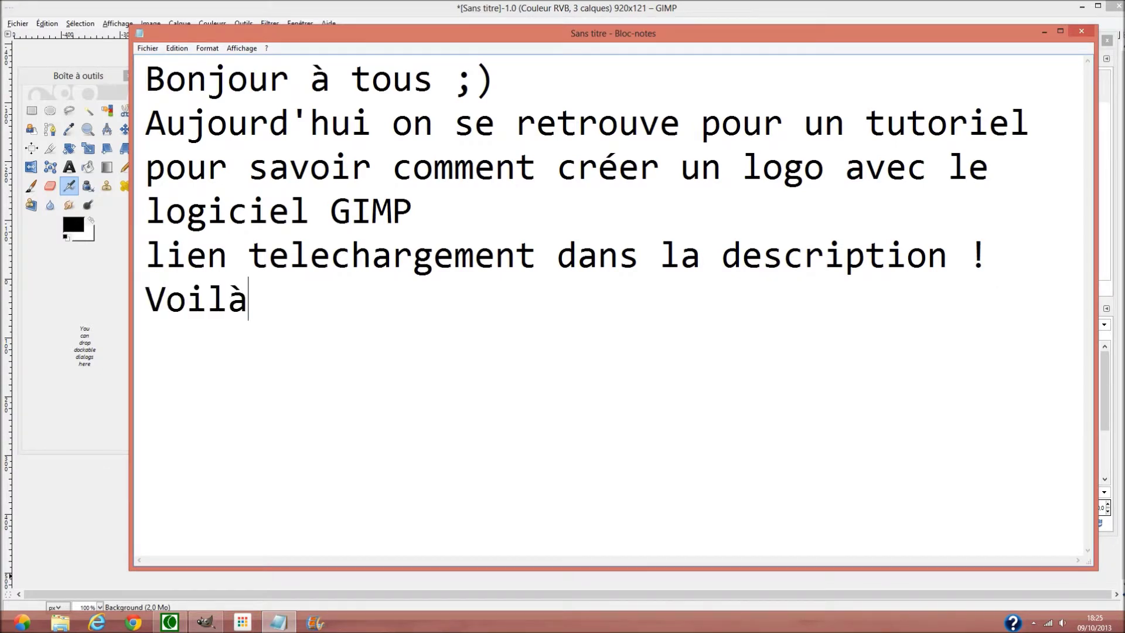
pyautogui.write('vous ')
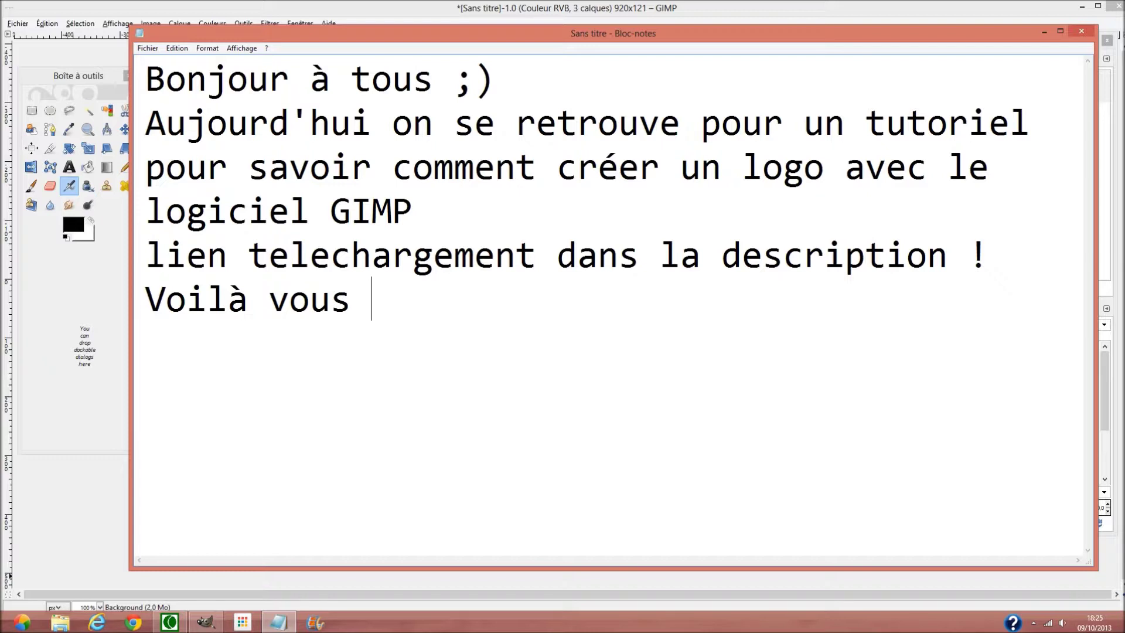
pyautogui.write('pouvez créer toutes sortesz de')
pyautogui.press('BackSpace')
pyautogui.press('BackSpace')
pyautogui.press('BackSpace')
pyautogui.press('BackSpace')
pyautogui.write('s ')
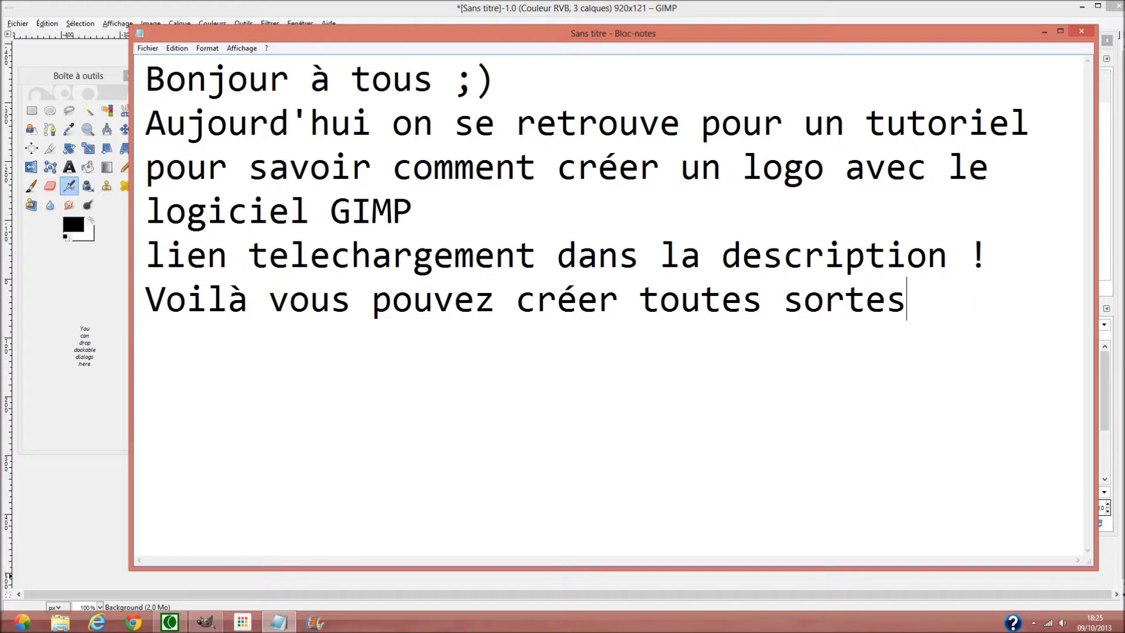
pyautogui.write('de logo ')
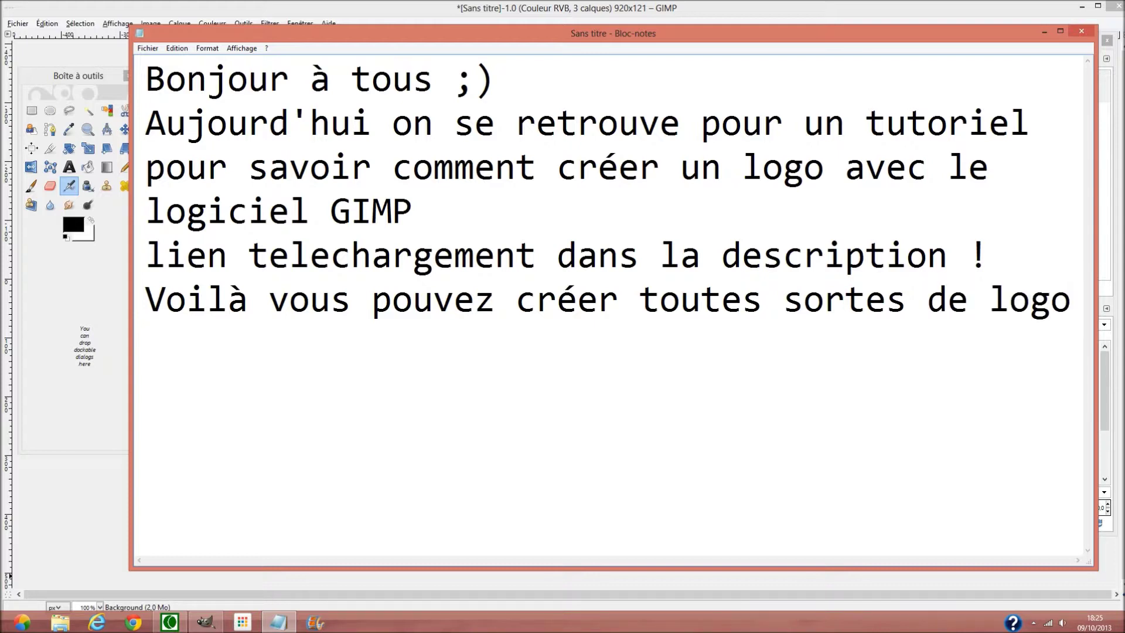
pyautogui.write('et les en')
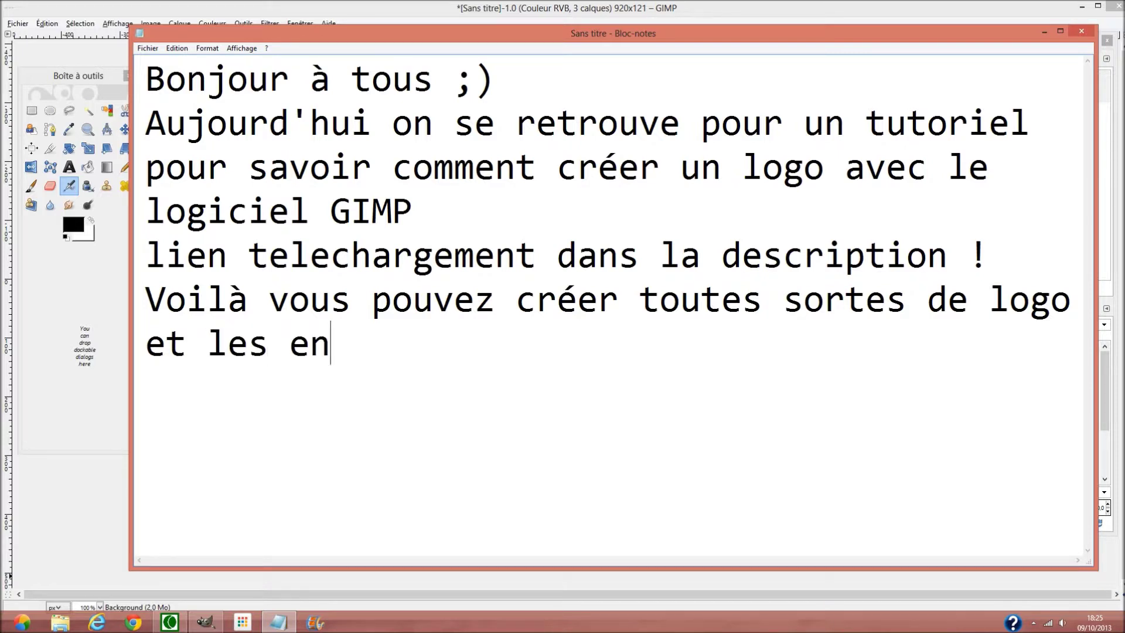
pyautogui.write('register ')
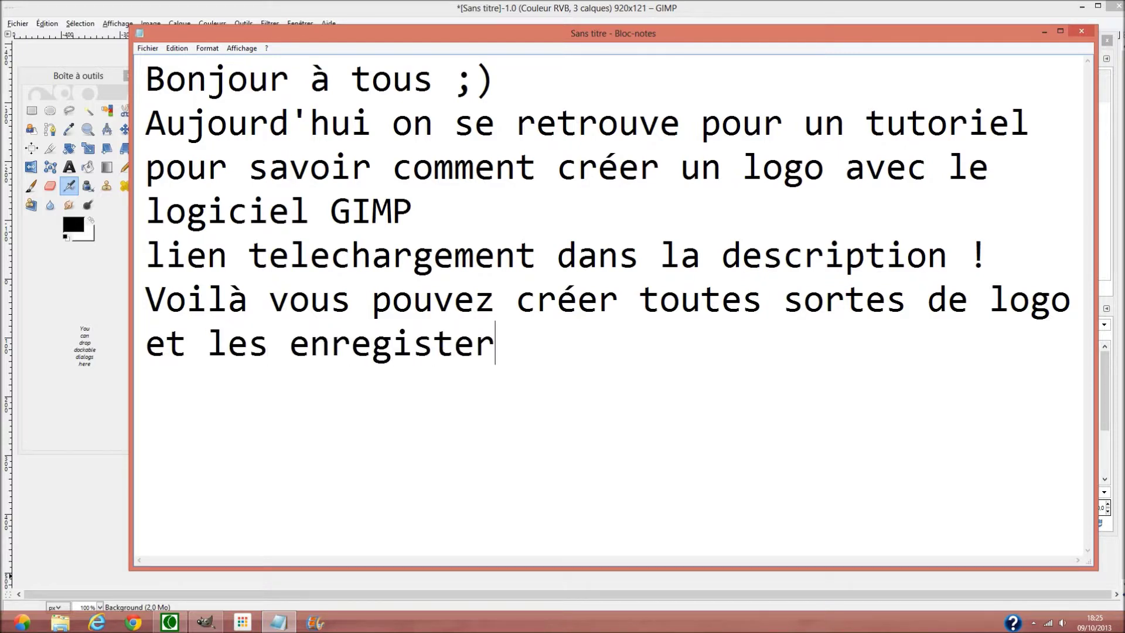
pyautogui.write('dans ')
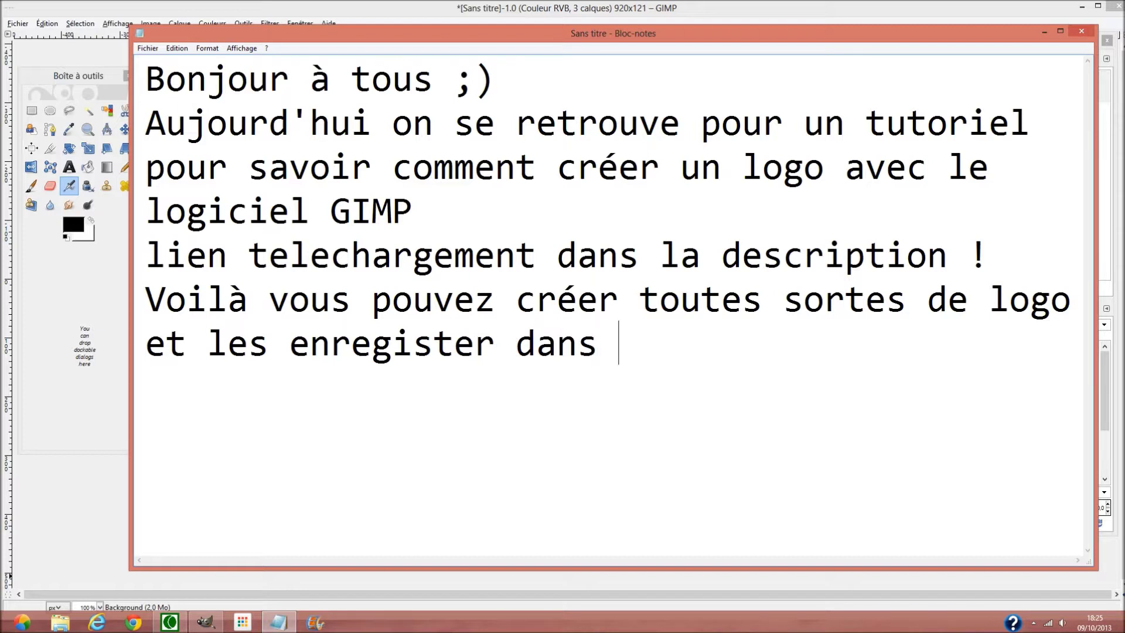
pyautogui.write('voter')
pyautogui.press('BackSpace')
pyautogui.press('BackSpace')
pyautogui.write('re ordinateur')
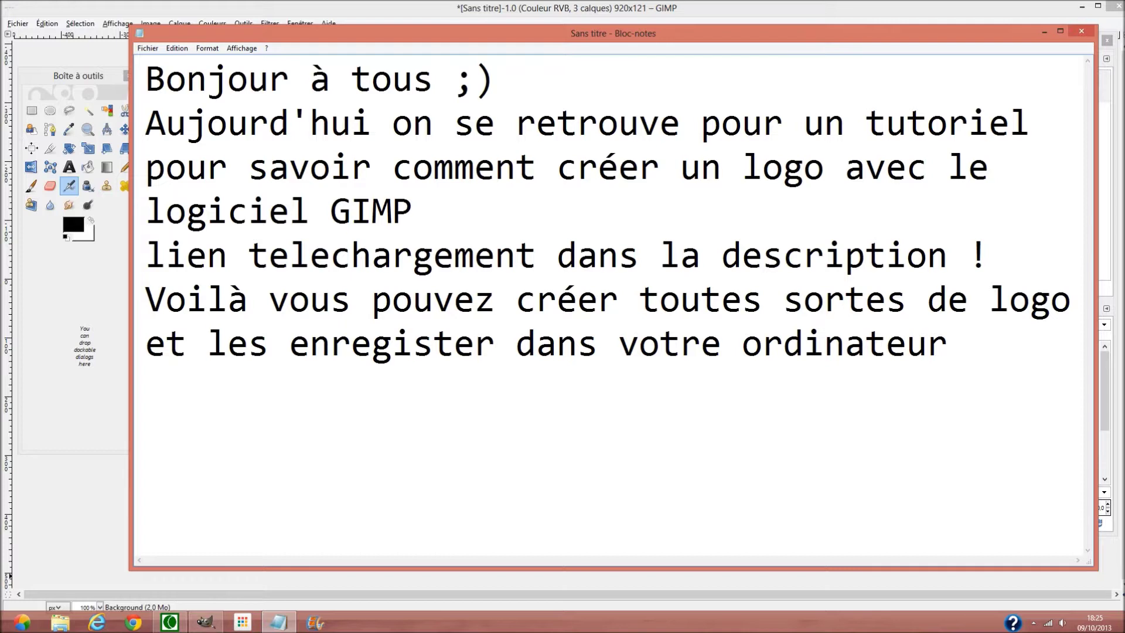
# - Add the line 'Voyons d'autres style de logo' and minimize Notepad to show GIMP
pyautogui.press('Return')
pyautogui.write('VC')
pyautogui.press('BackSpace')
pyautogui.write('o')
pyautogui.write('yi')
pyautogui.press('BackSpace')
pyautogui.write('ons ')
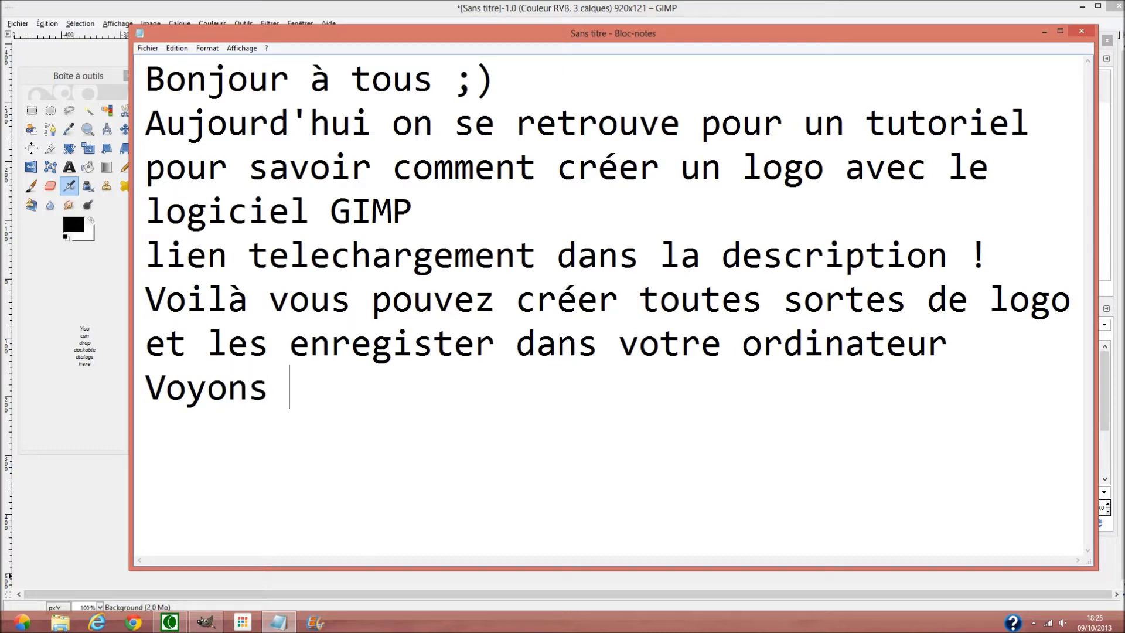
pyautogui.write("d'autres style de logo")
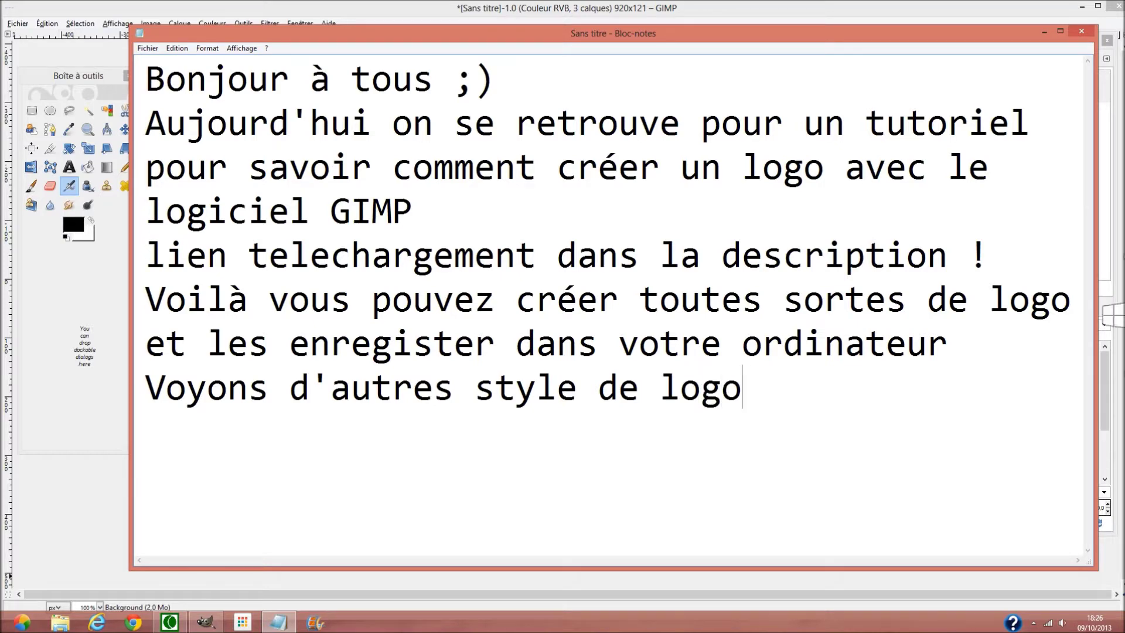
pyautogui.click(1045, 31)
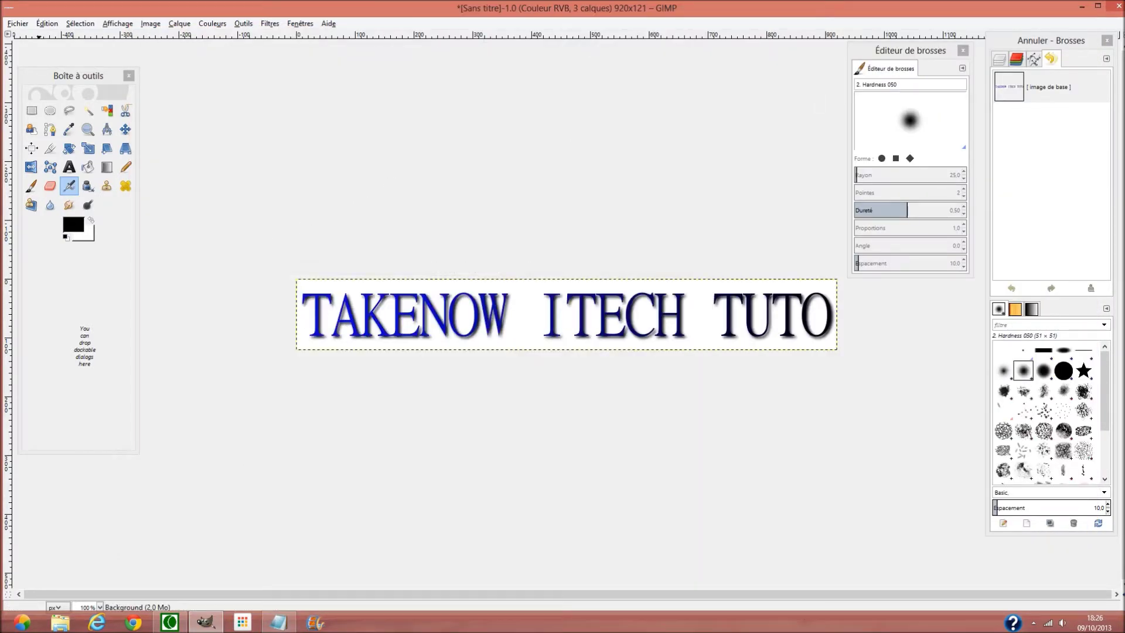
# - Launch the Néon extérieur logo script and set its glow colour to bright cyan 24f9dd
pyautogui.click(17, 23)
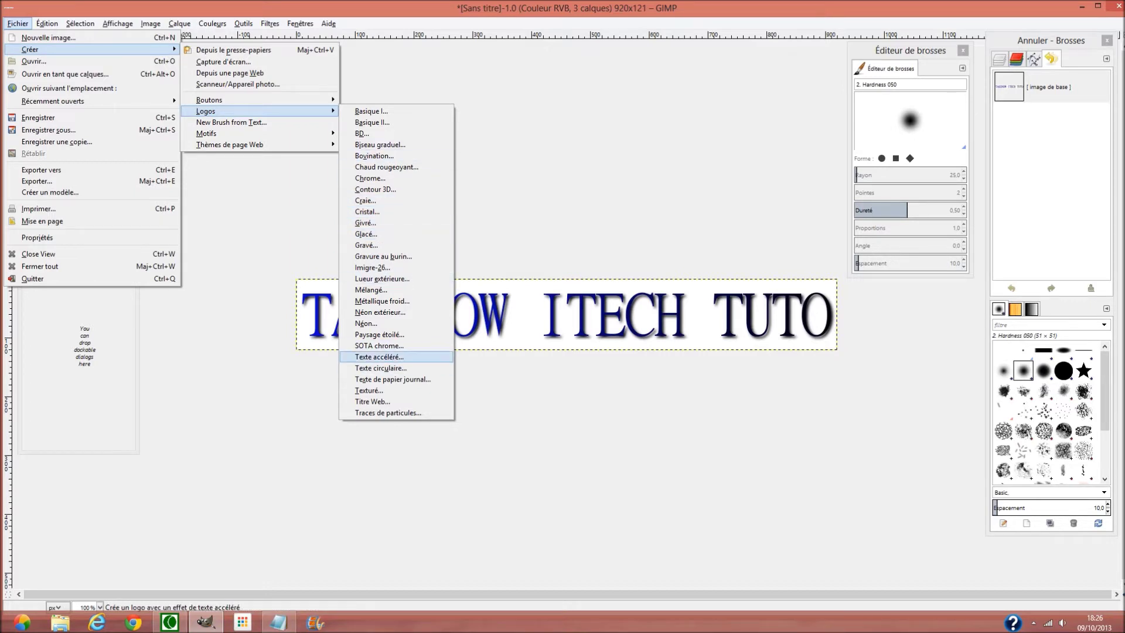
pyautogui.click(380, 312)
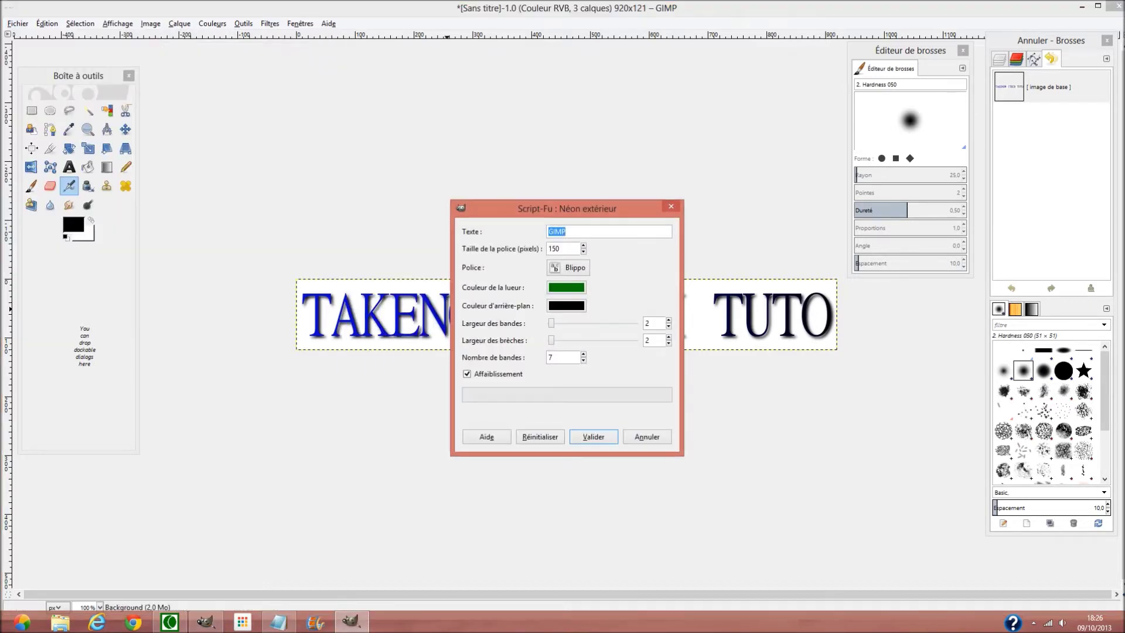
pyautogui.click(567, 287)
pyautogui.moveTo(128, 117); pyautogui.dragTo(135, 134)
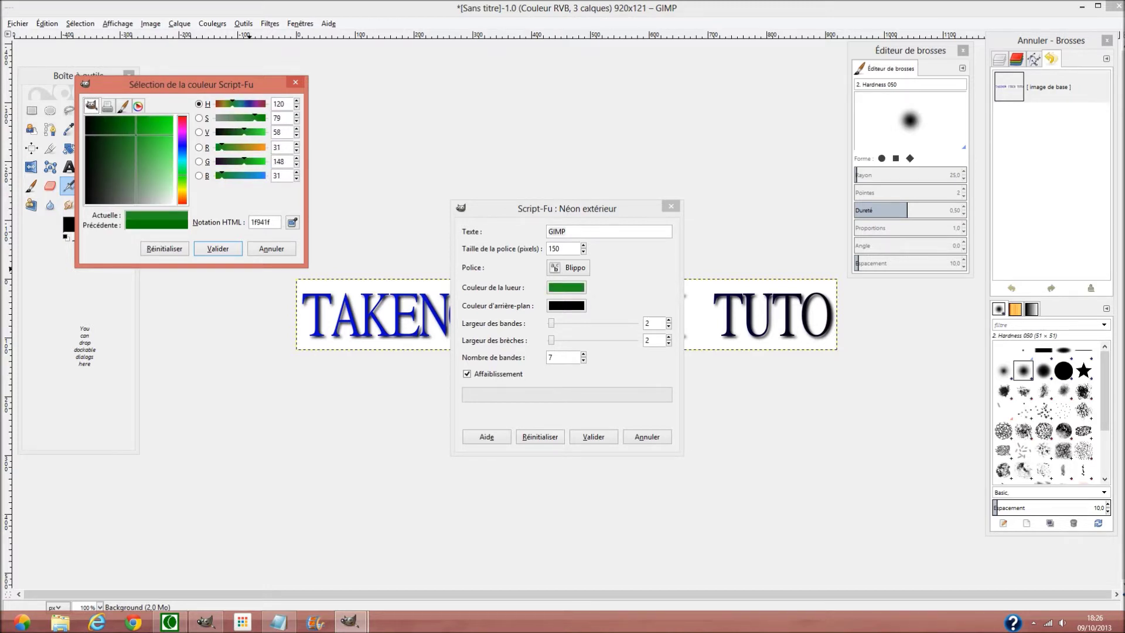
pyautogui.write('72')
pyautogui.moveTo(136, 125); pyautogui.dragTo(171, 119)
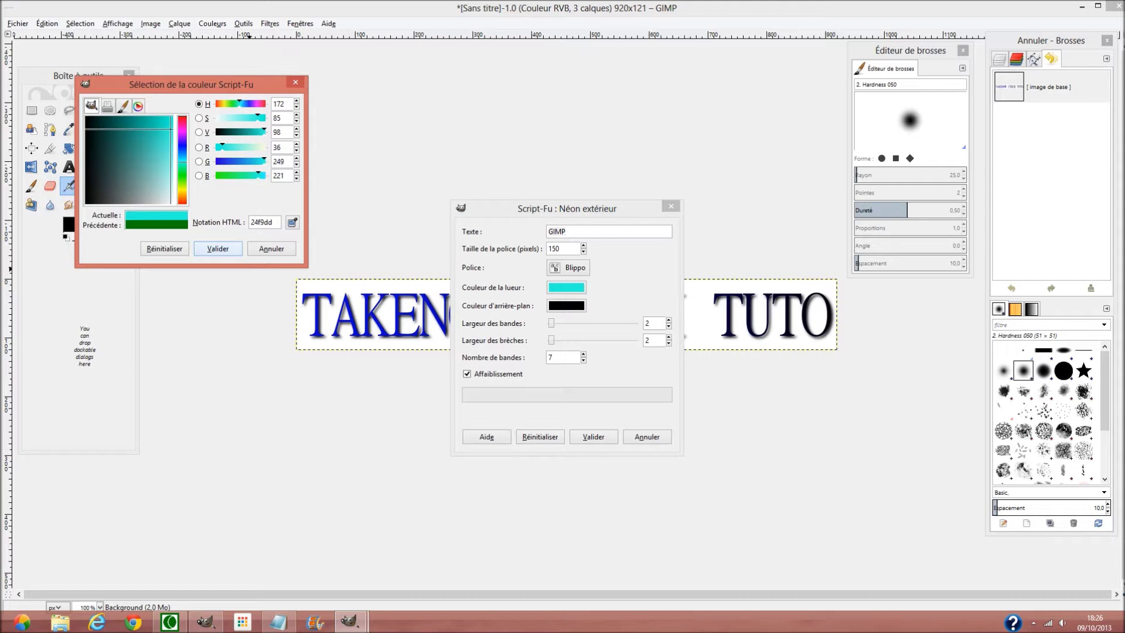
pyautogui.press('Return')
pyautogui.press('Return')
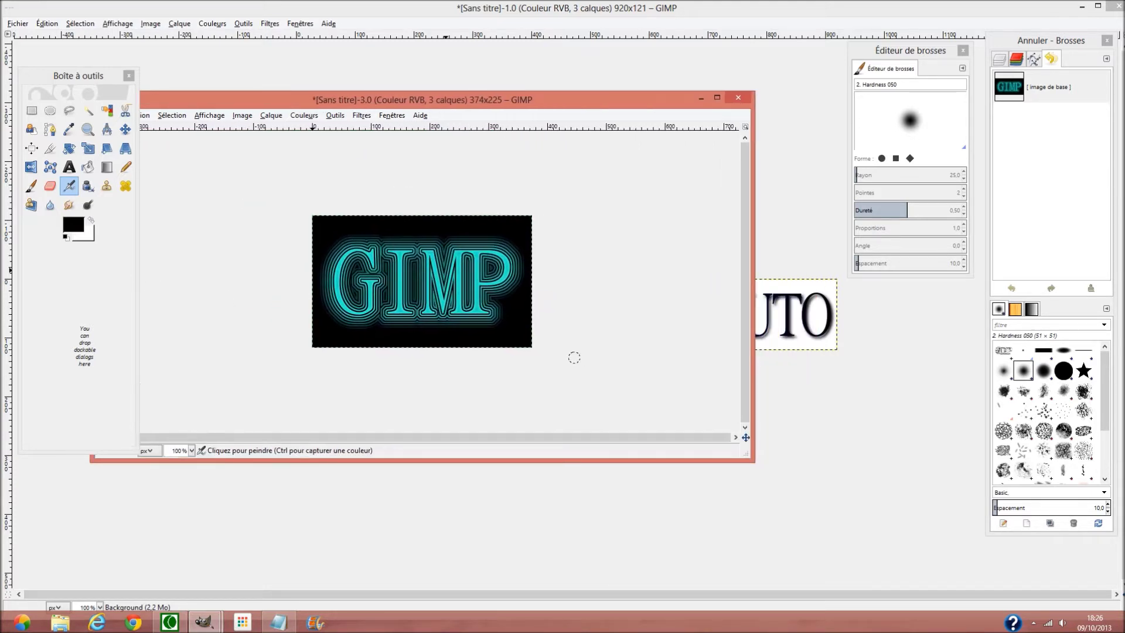
# - Airbrush two dark strokes across the neon GIMP letters, then bring Notepad to the front
pyautogui.moveTo(393, 293); pyautogui.dragTo(434, 267)
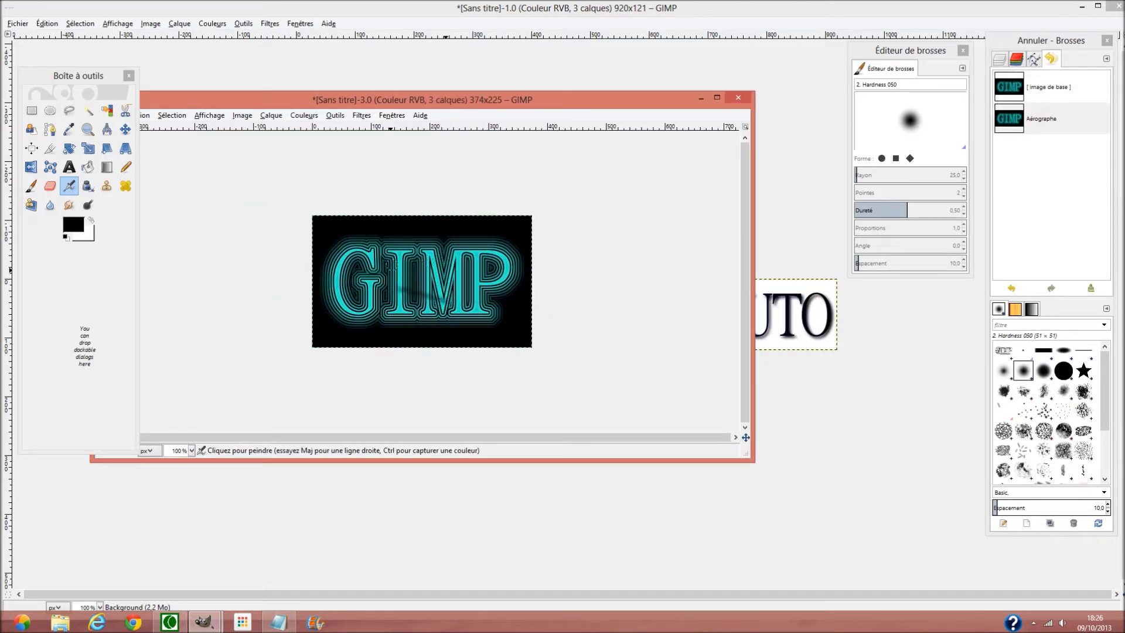
pyautogui.moveTo(356, 265)
pyautogui.mouseDown()
pyautogui.moveTo(369, 290)
pyautogui.moveTo(433, 287)
pyautogui.moveTo(429, 302)
pyautogui.mouseUp()
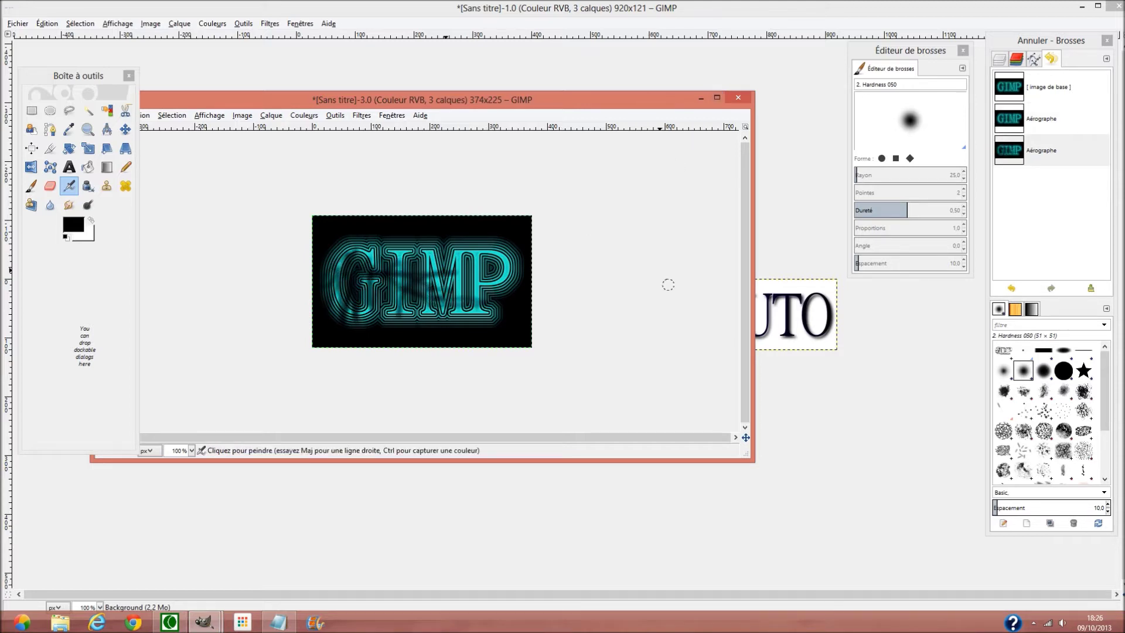
pyautogui.click(279, 623)
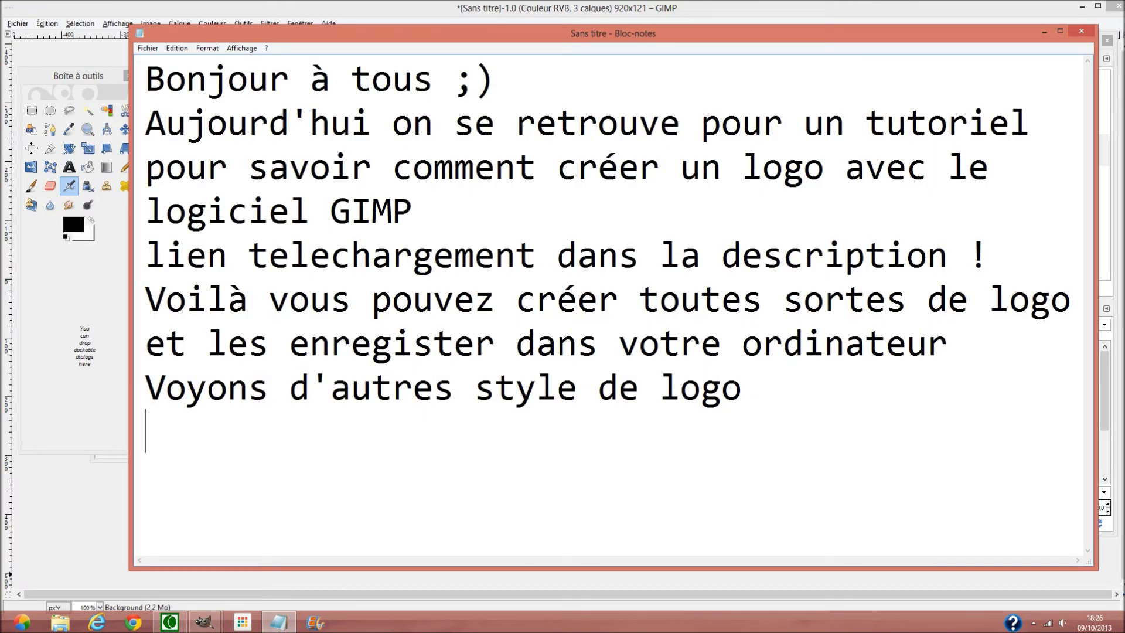
# - Type 'Vous pouvez les modifiez et mettre des effets' followed by an 'etc...' line
pyautogui.write('Vous pouvez les mo')
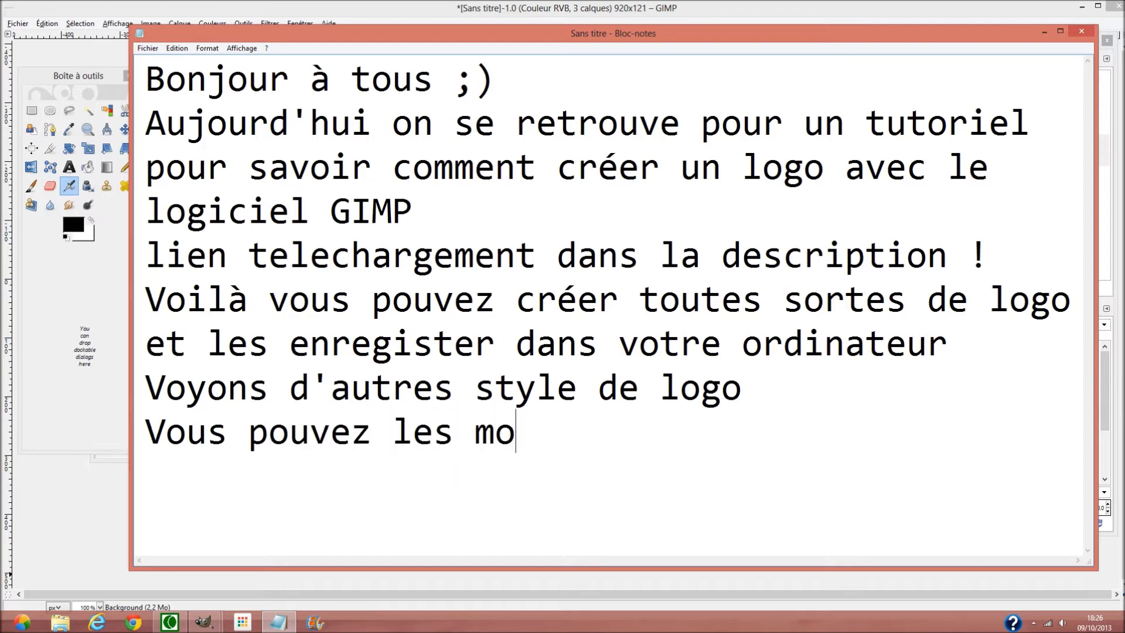
pyautogui.write('difiez')
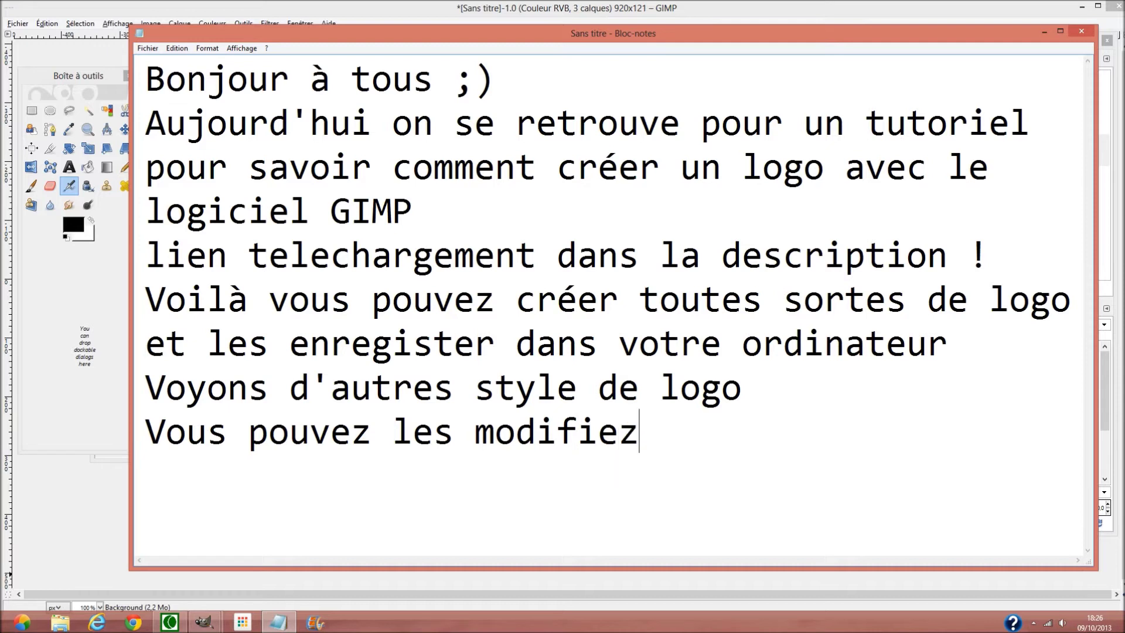
pyautogui.write(' et mettre des')
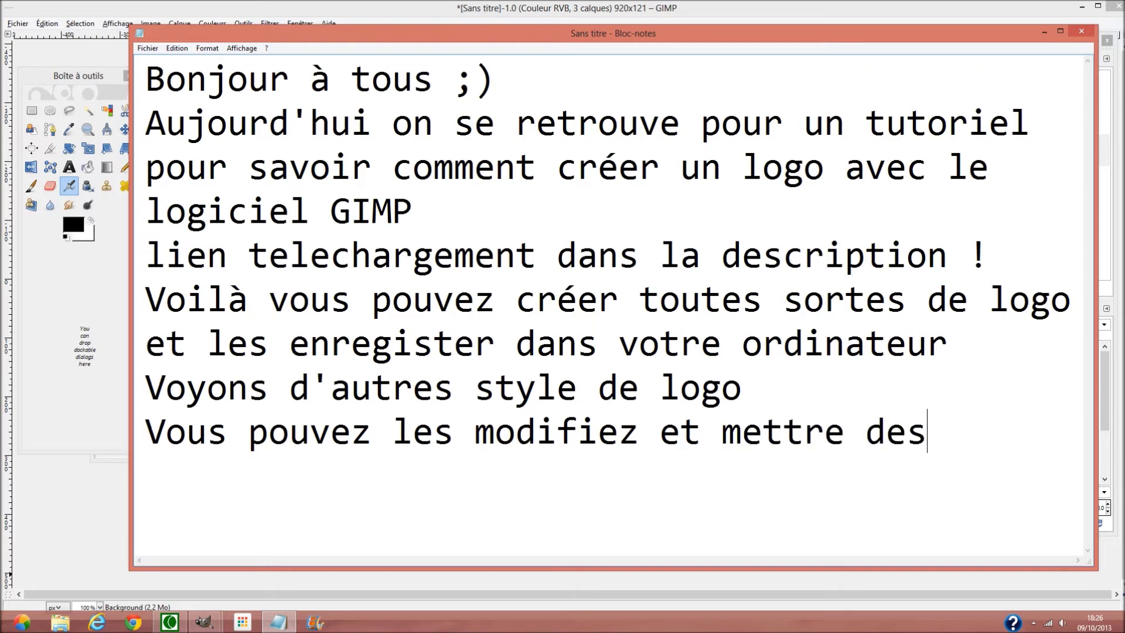
pyautogui.write('effetsz')
pyautogui.press('BackSpace')
pyautogui.press('Return')
pyautogui.write('etc?')
pyautogui.press('BackSpace')
pyautogui.write('...')
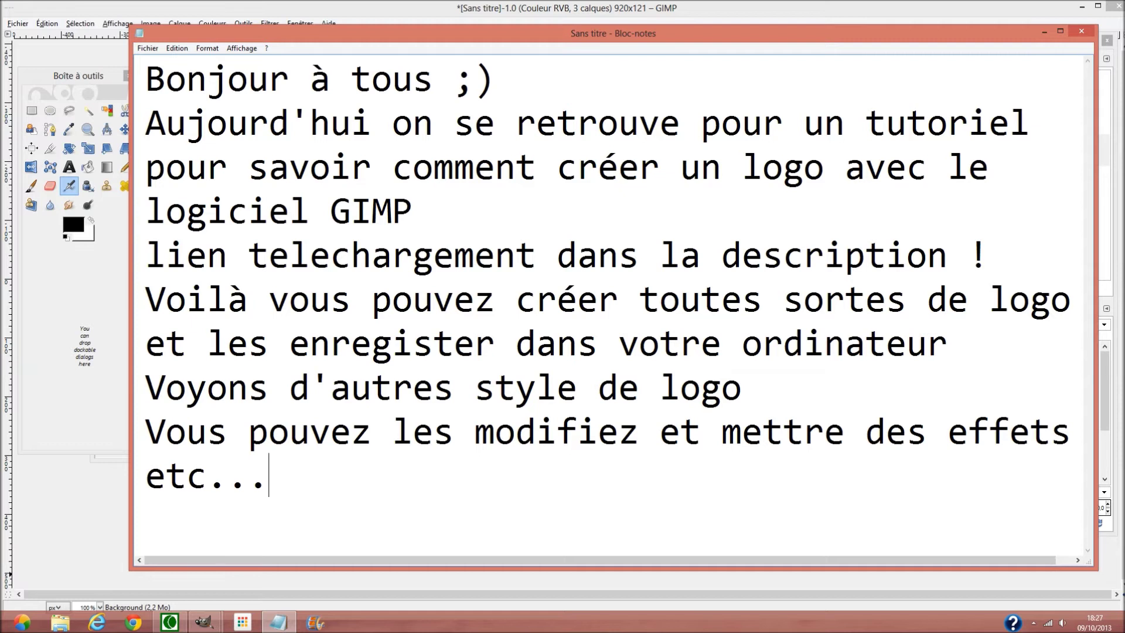
# - Add the sign-off 'Merci de votre attention et A bientôt ;)' and 'sur TAKENOW ITECH'
pyautogui.press('Return')
pyautogui.write('Merci de ')
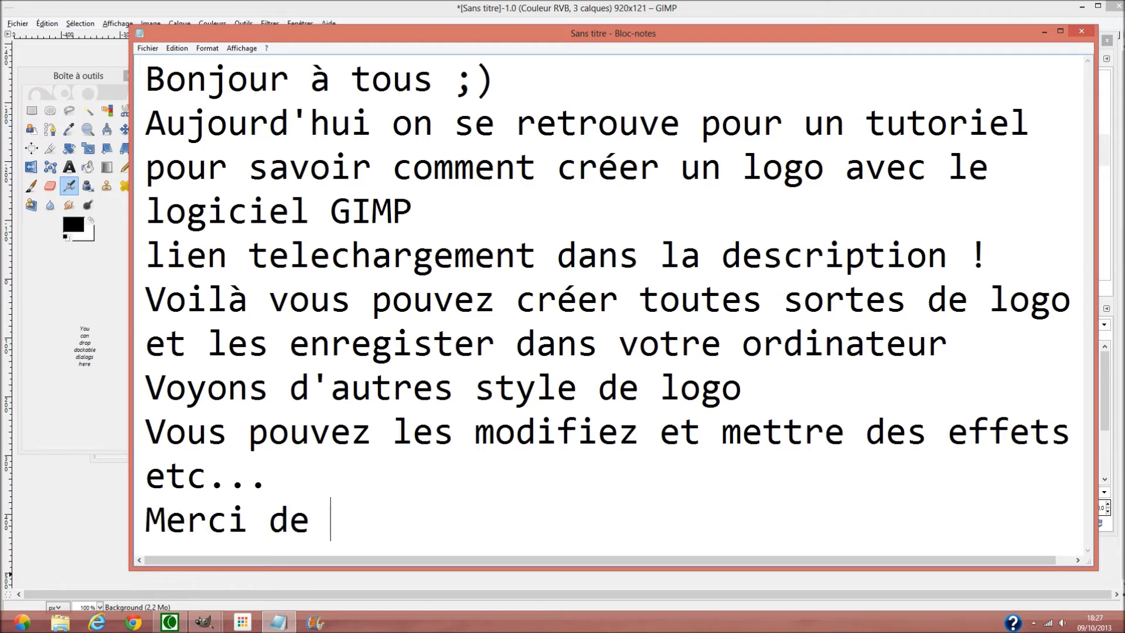
pyautogui.write('votre ')
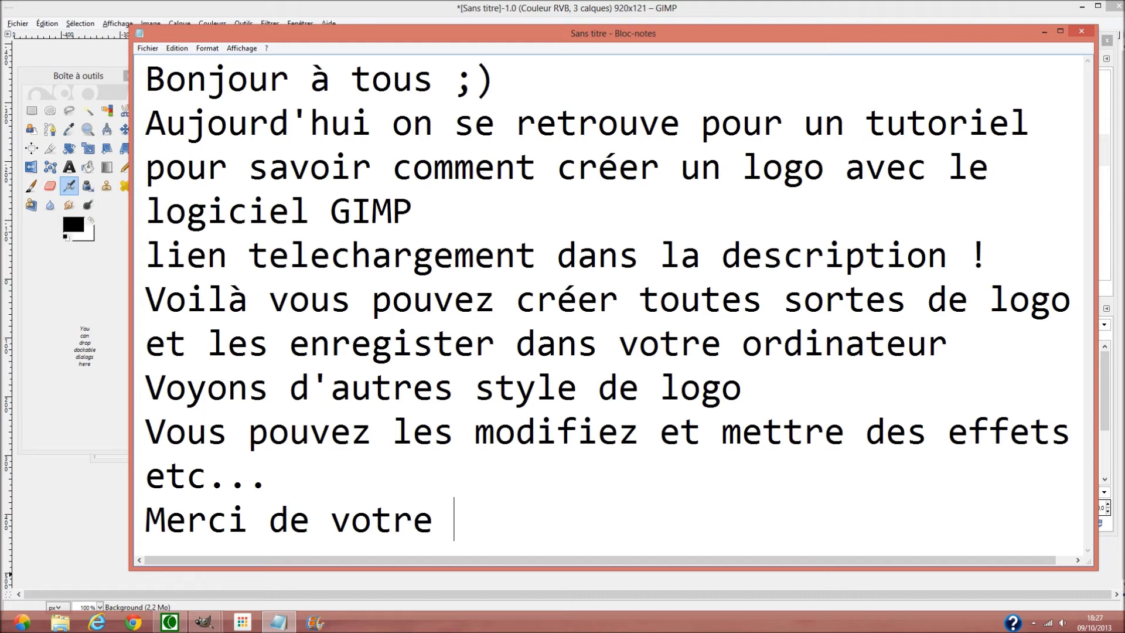
pyautogui.write('attention et A')
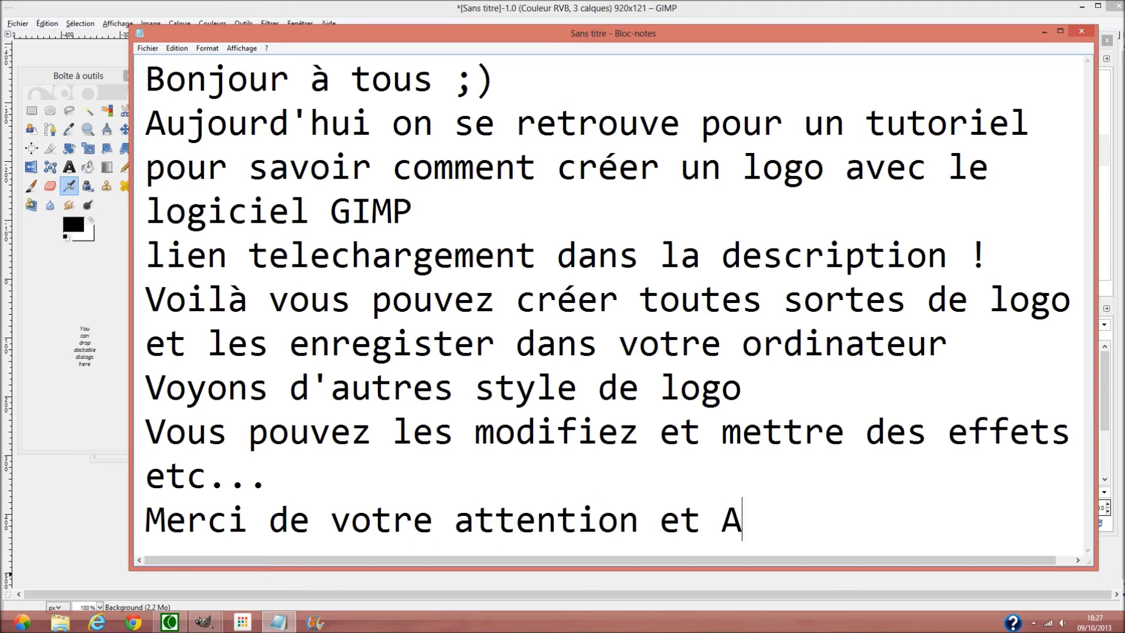
pyautogui.write(' bientôt ')
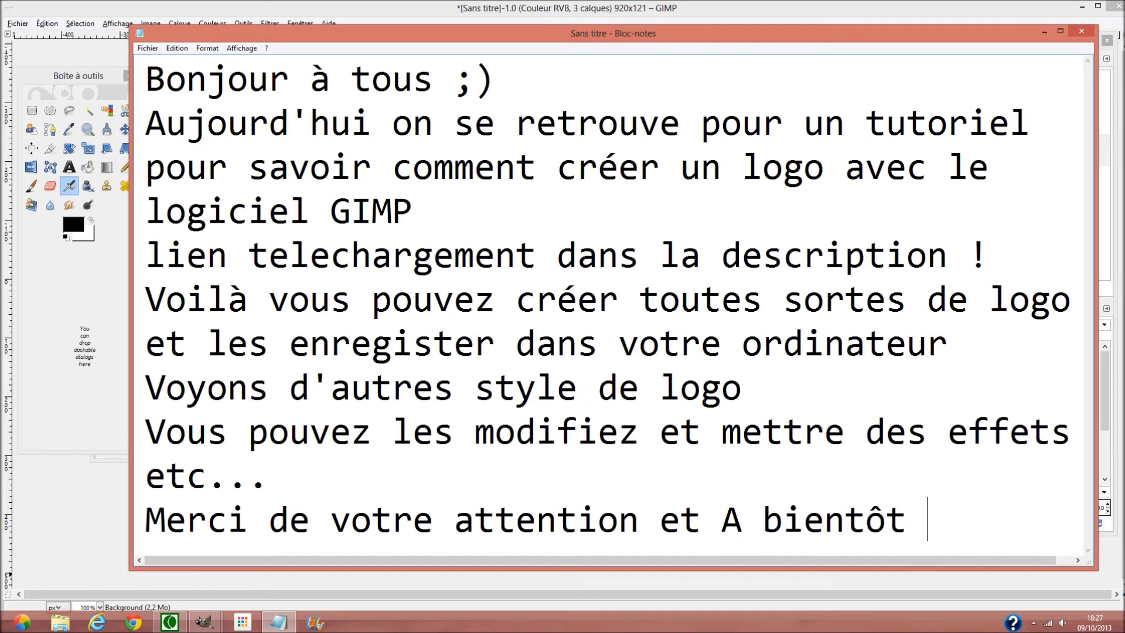
pyautogui.write(';)')
pyautogui.press('Return')
pyautogui.write('sur TAK')
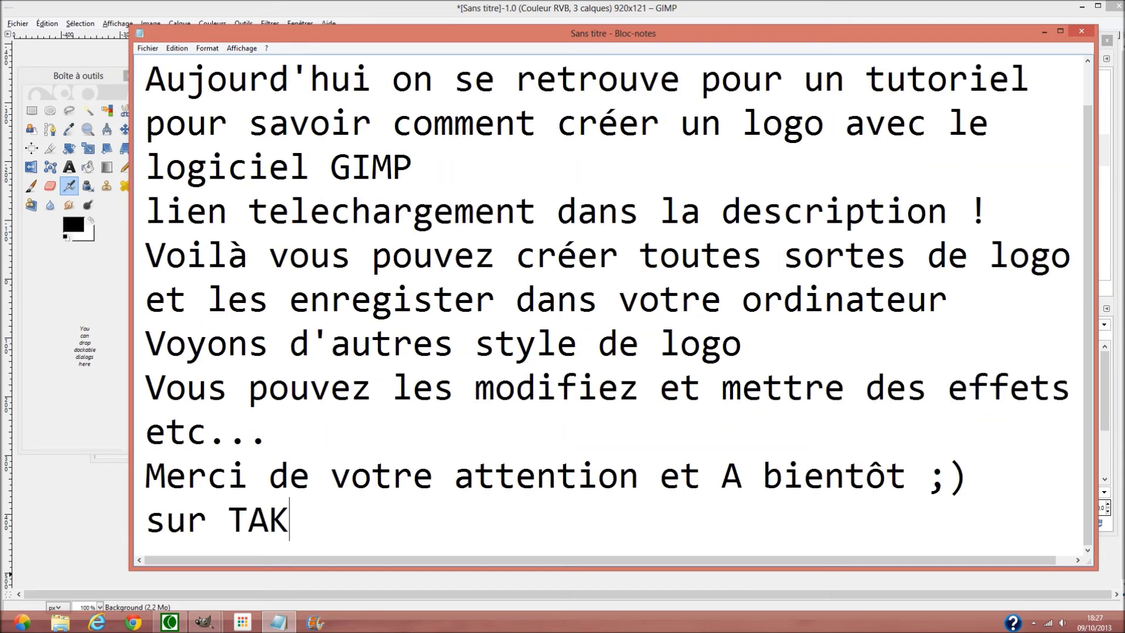
pyautogui.write('ENOW ITECH')
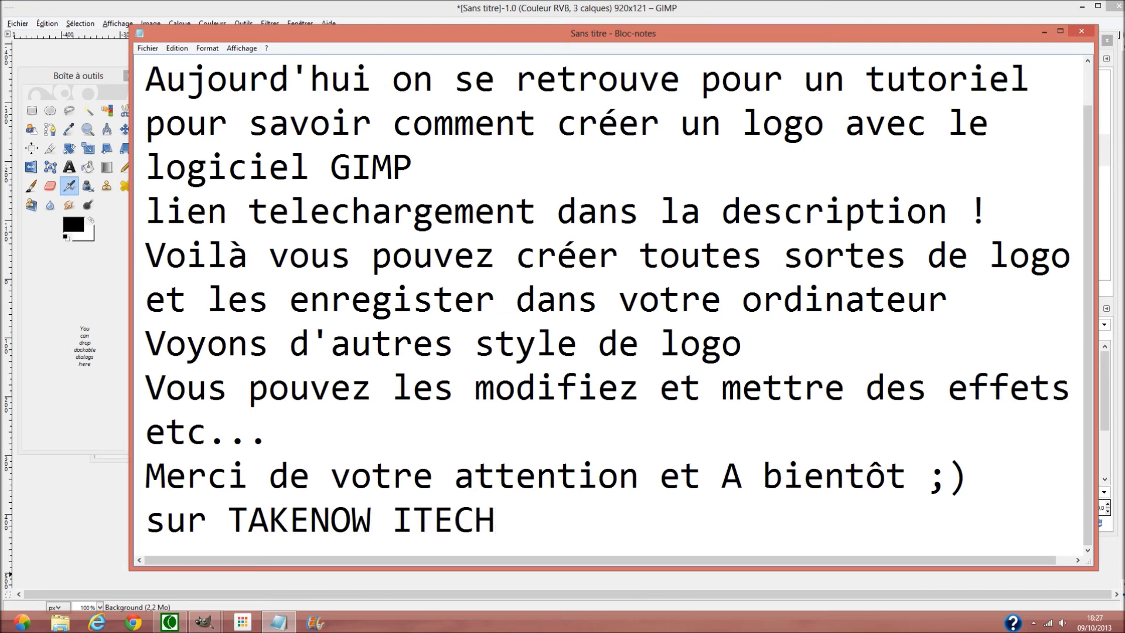